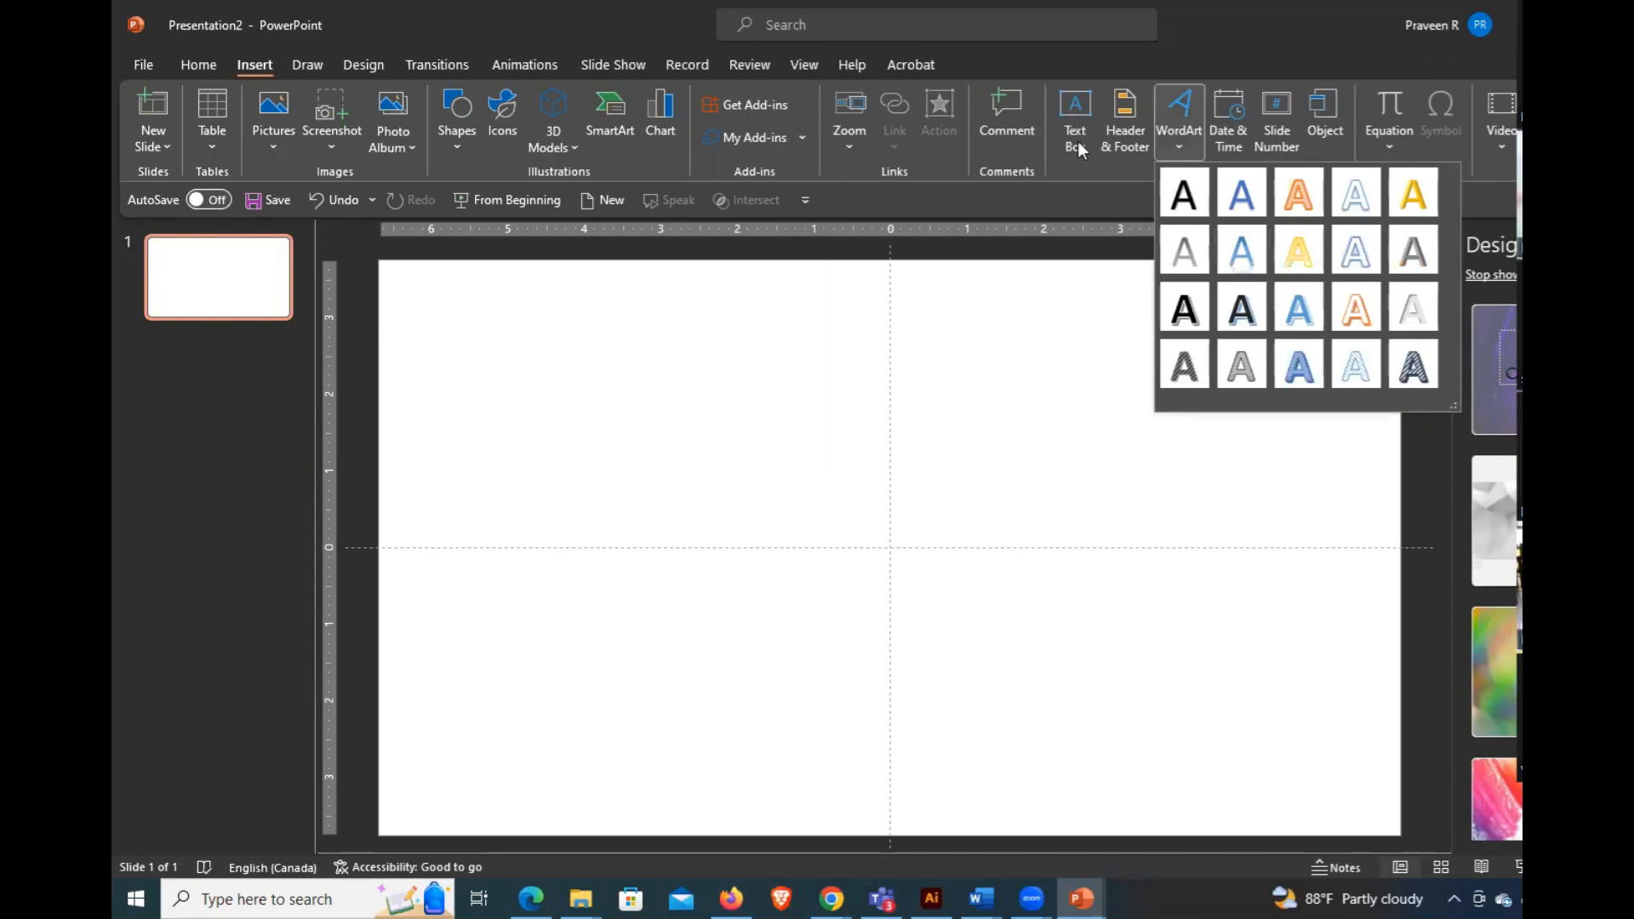
- Draw a large text box across the left and middle of the blank slide
click(1075, 111)
drag(447, 328, 1084, 710)
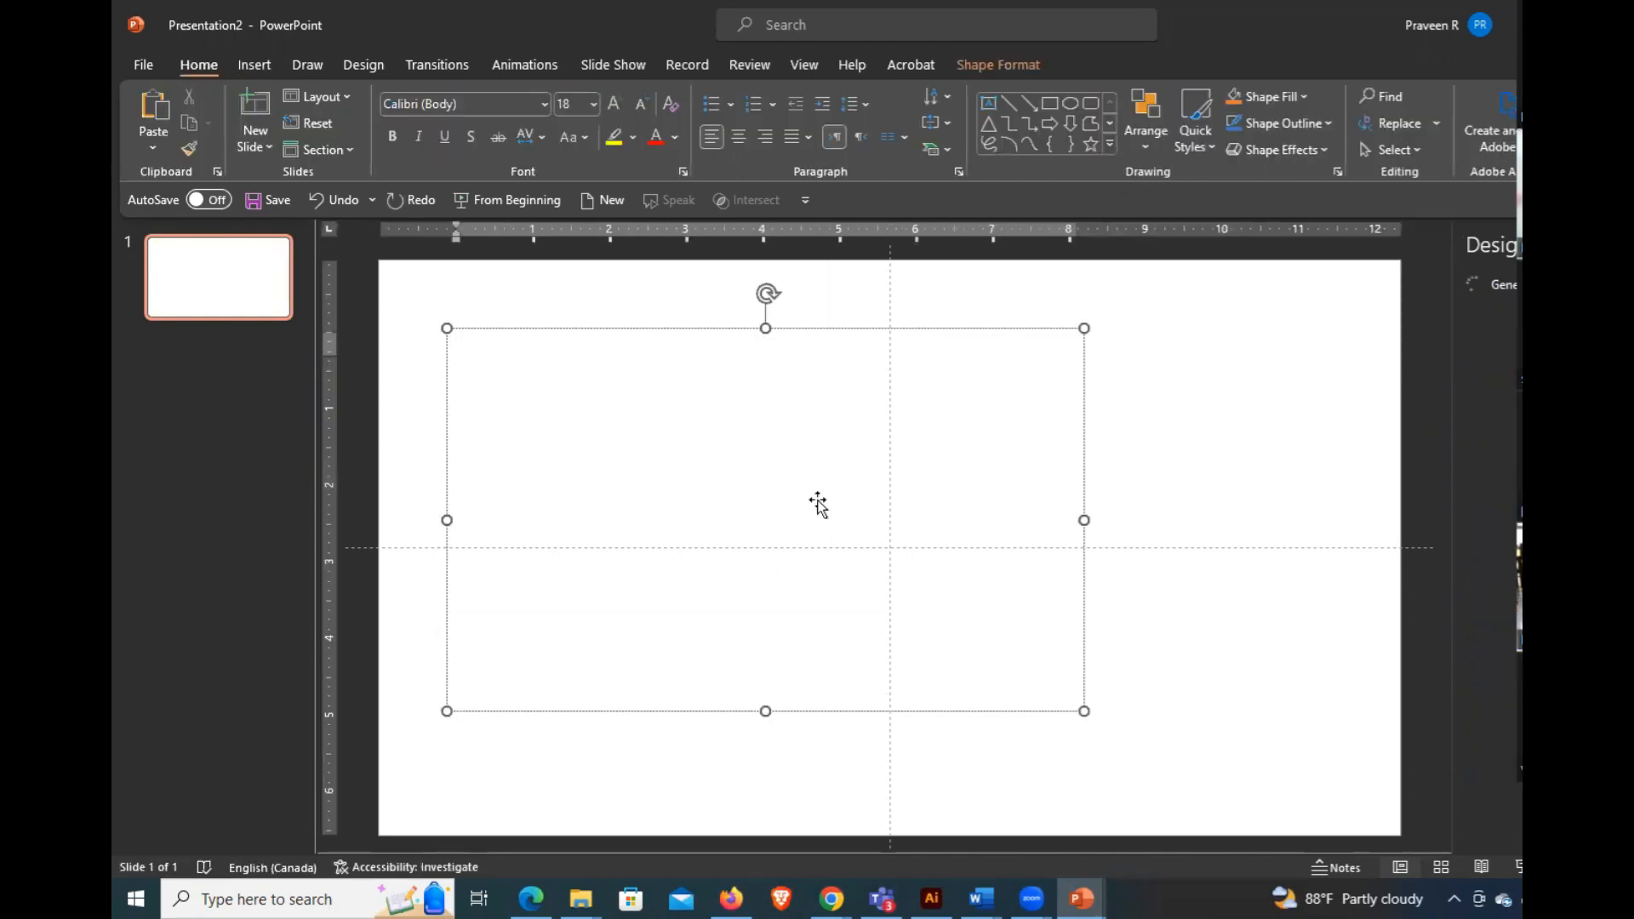
- Switch to the How to Become a Scientist presentation and copy the whole Mercury paragraph from the Introduction slide 4
mouse_move(1081, 893)
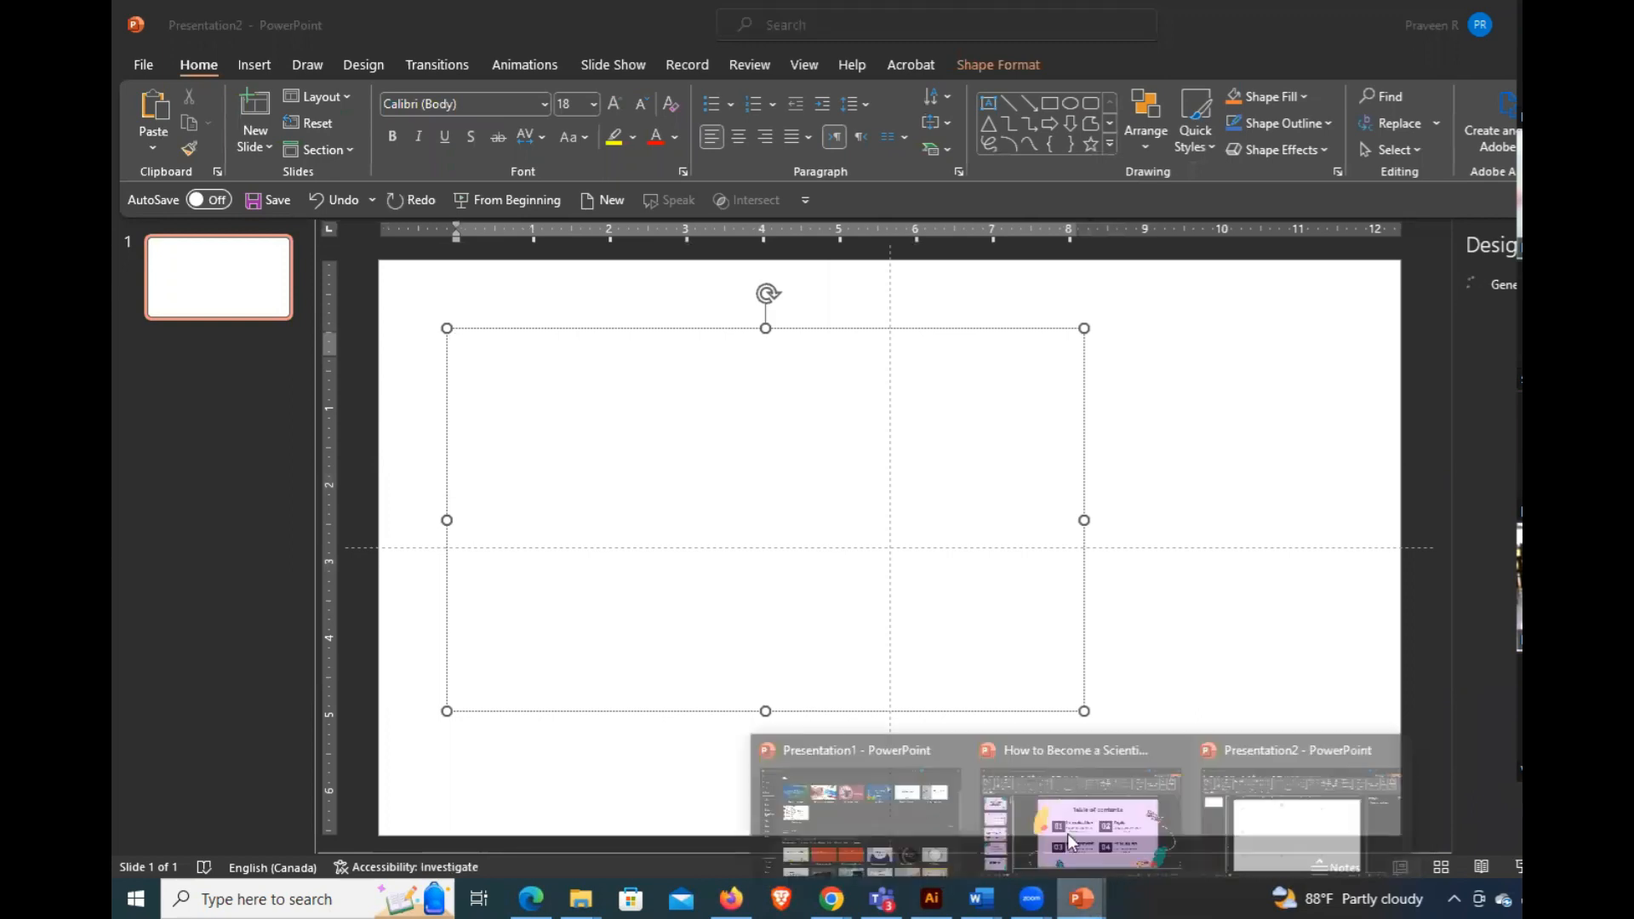
click(1074, 822)
click(253, 327)
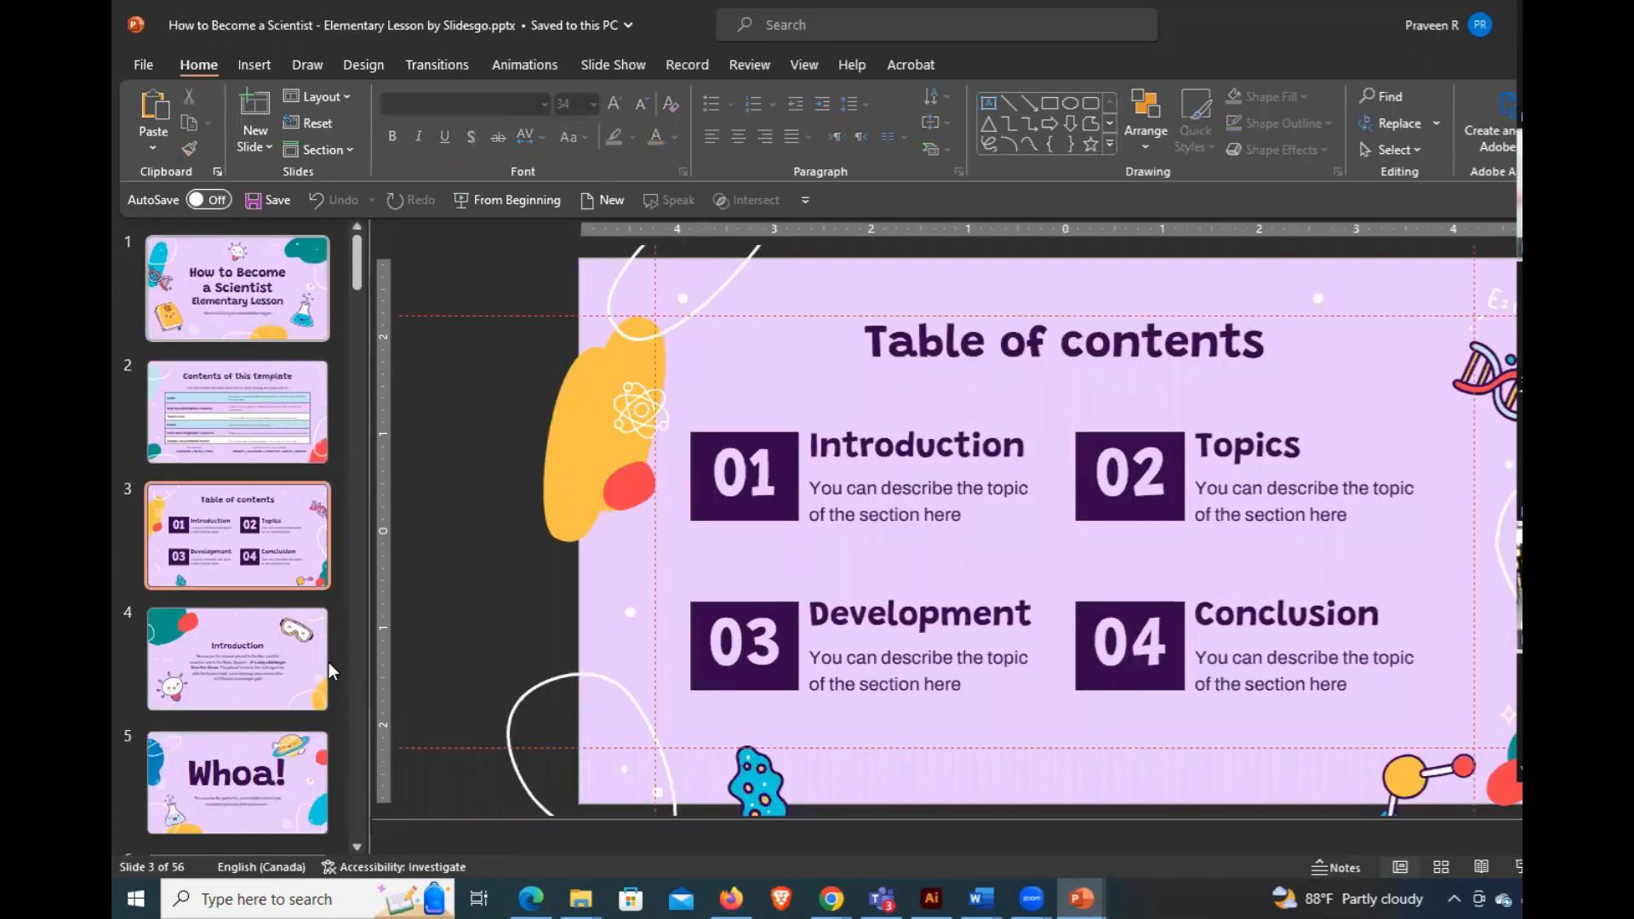
click(274, 667)
click(1029, 546)
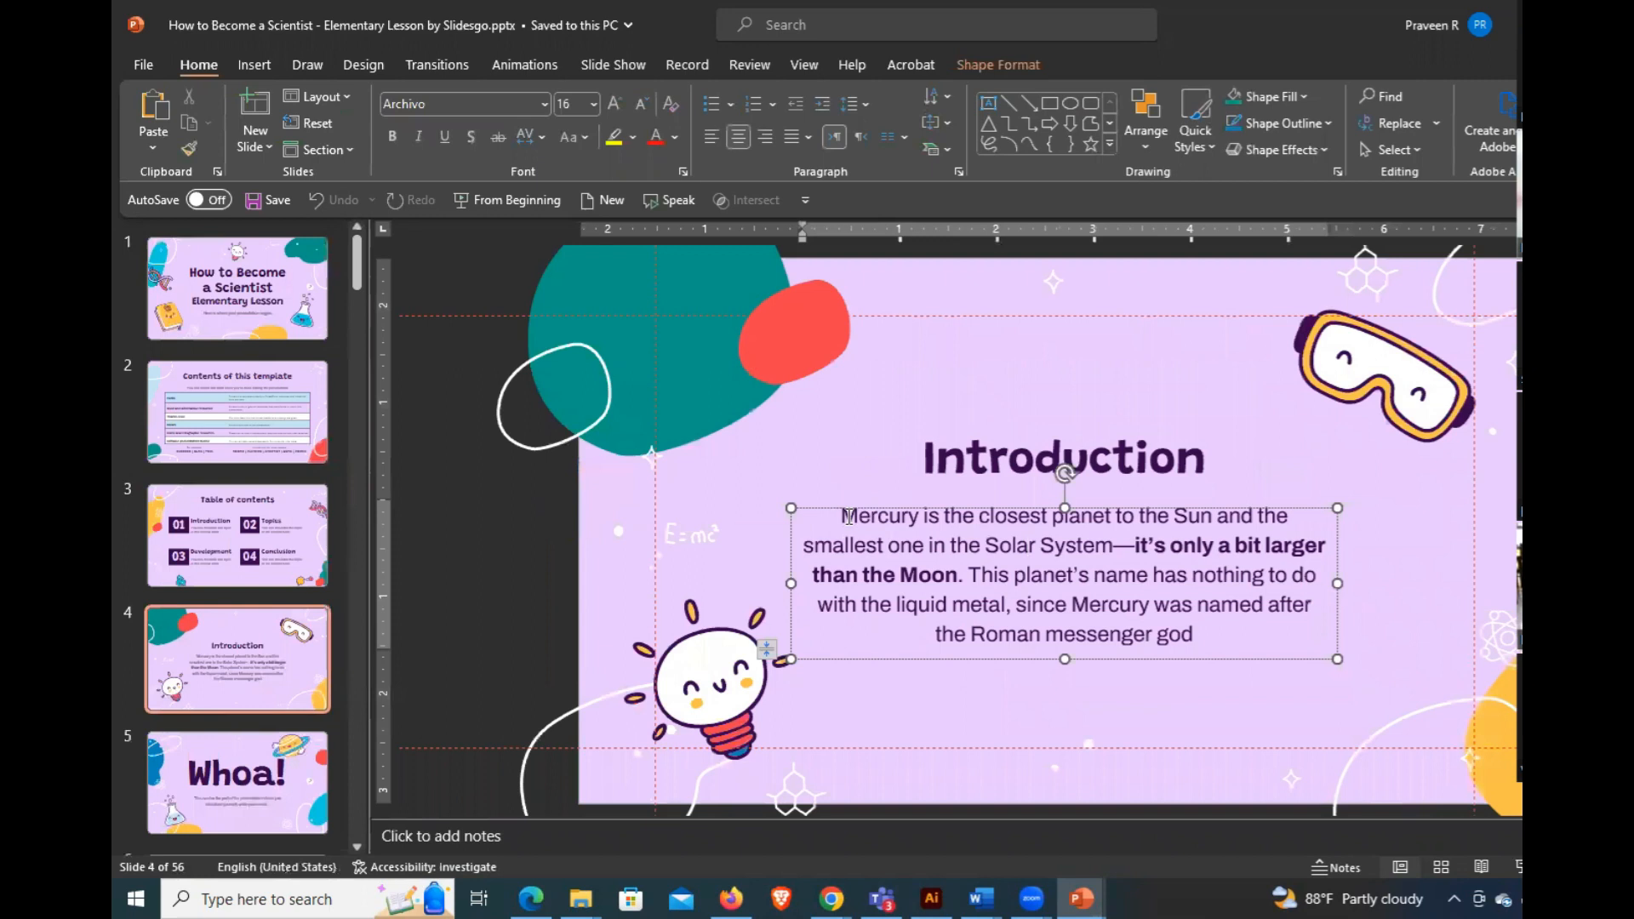
drag(876, 523, 1223, 681)
right_click(921, 551)
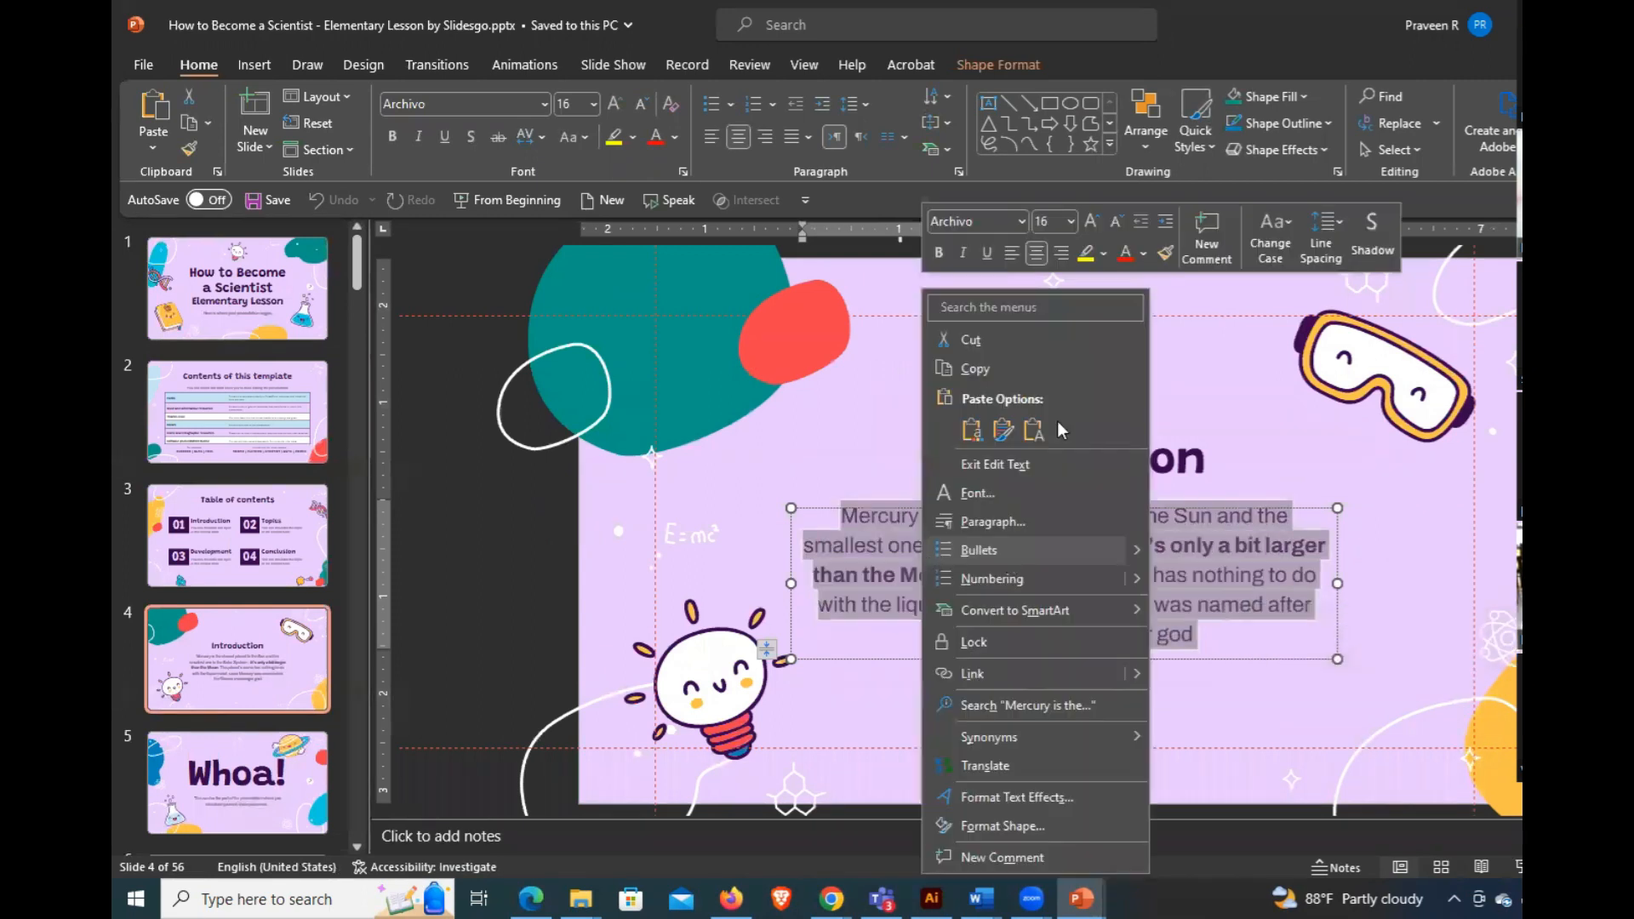
click(973, 368)
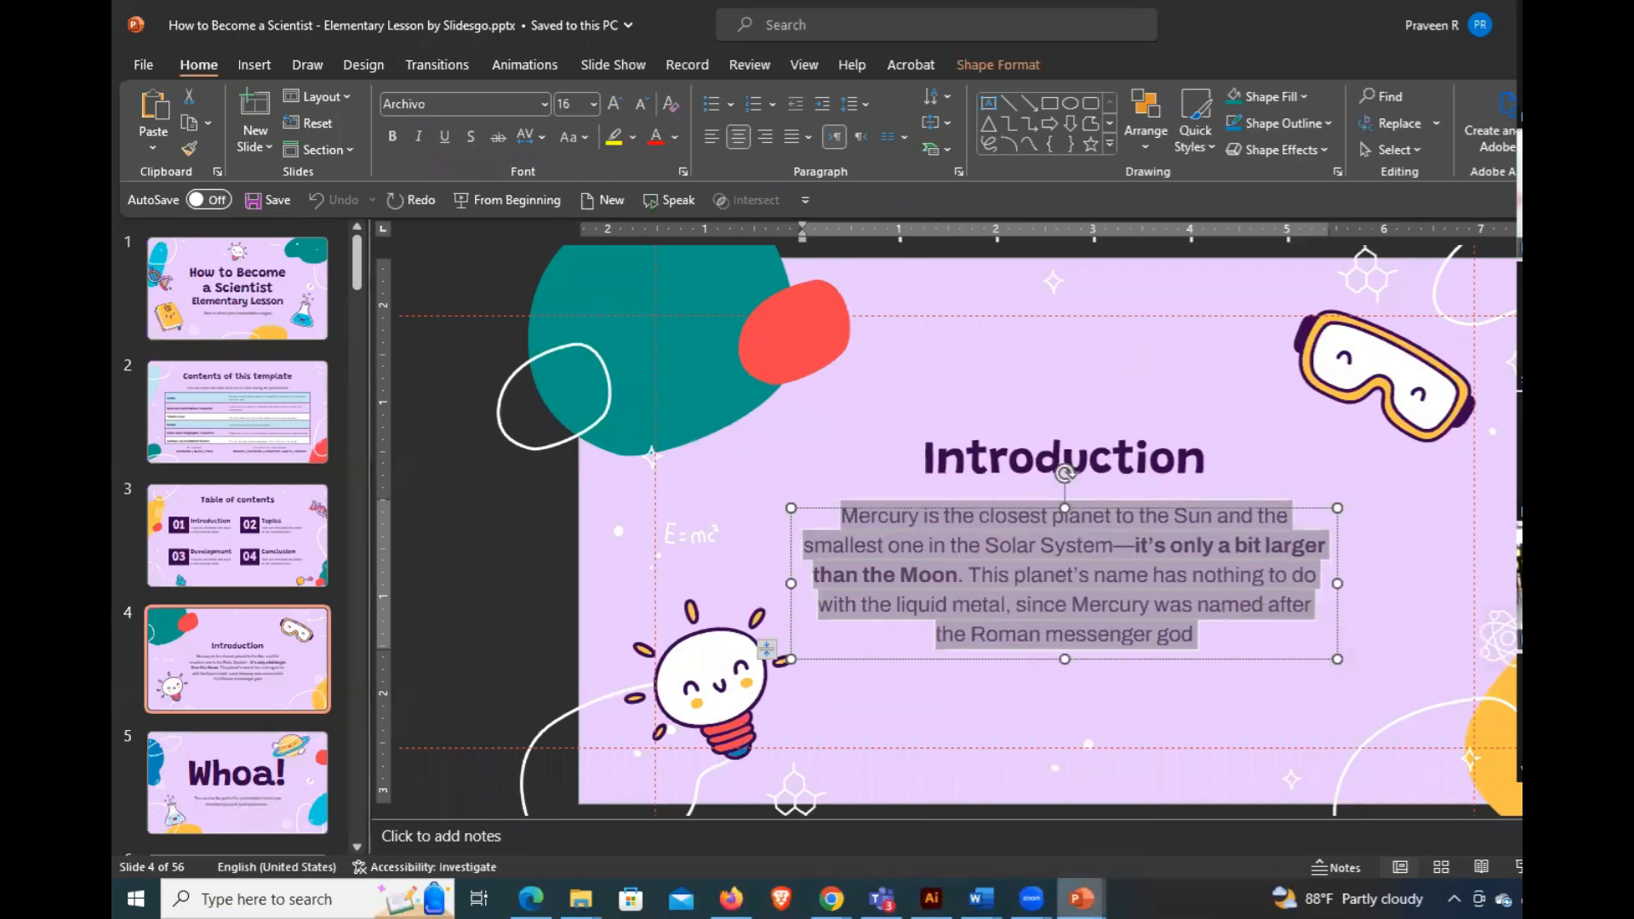
- Return to Presentation2, paste the paragraph into the text box, and move the box closer to the slide's upper-left corner
click(1081, 898)
click(1280, 819)
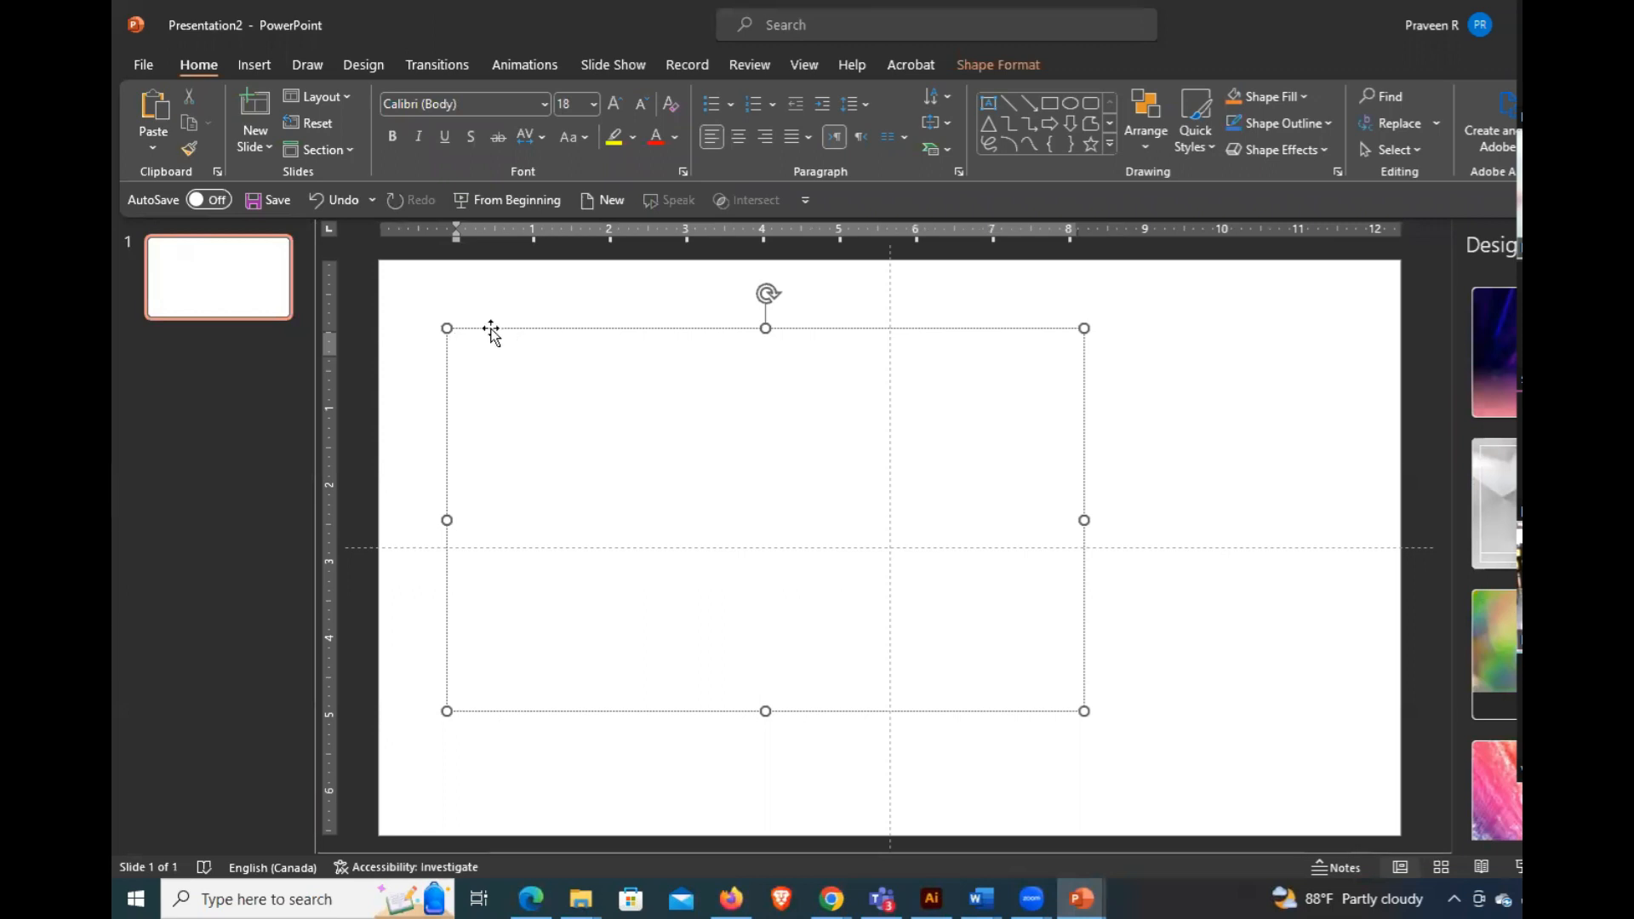
click(155, 115)
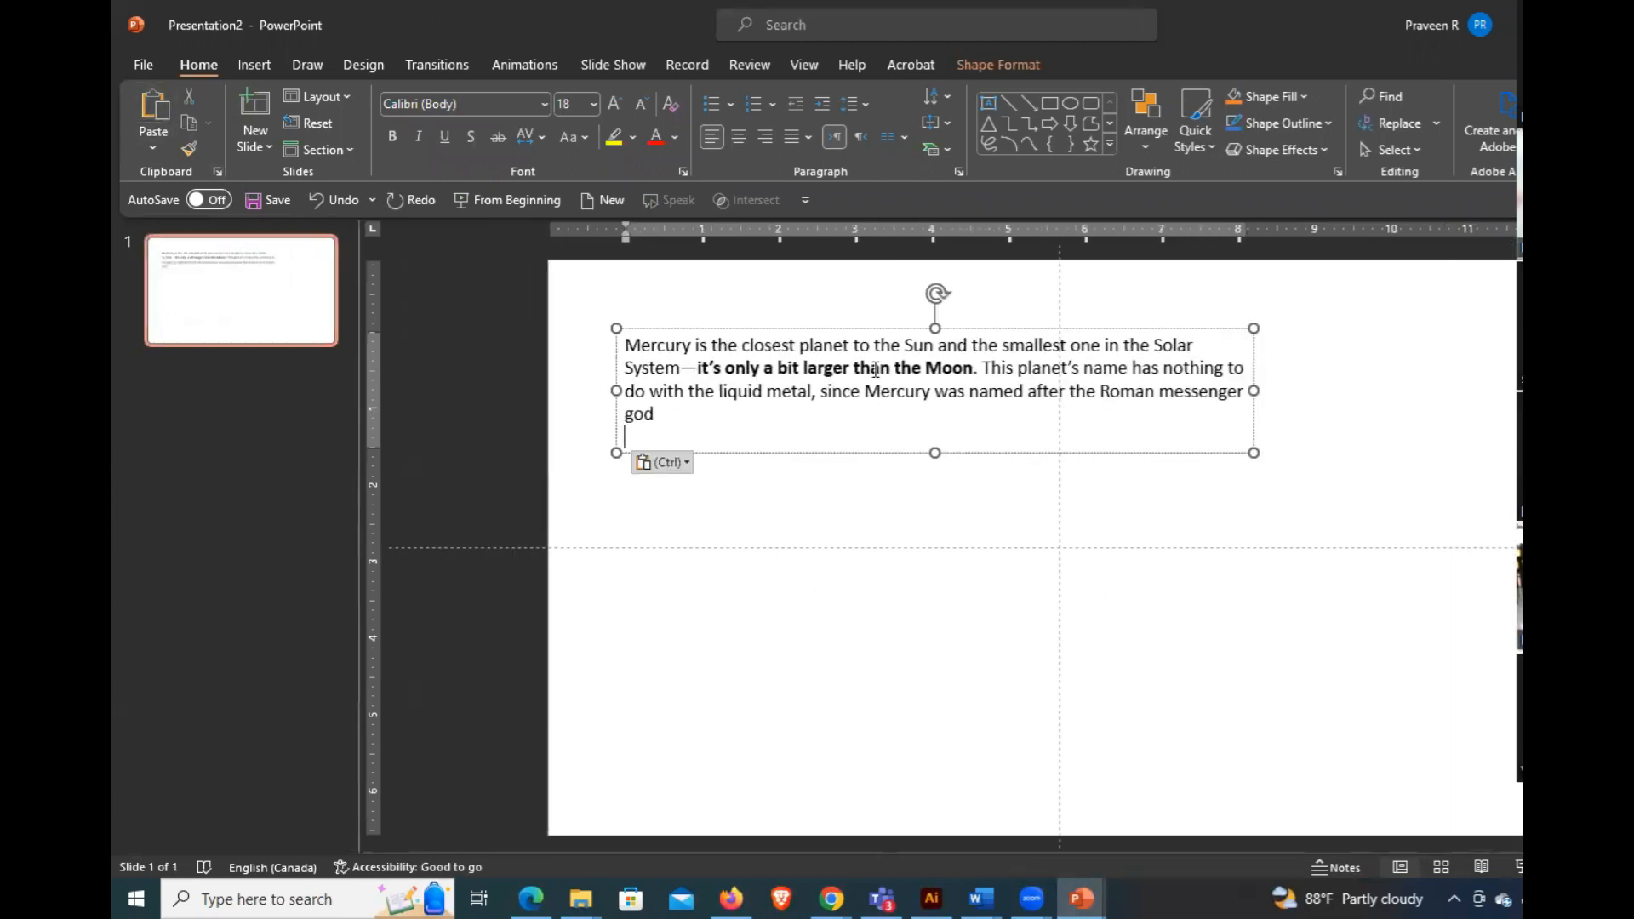
click(694, 482)
click(740, 369)
drag(757, 328, 730, 284)
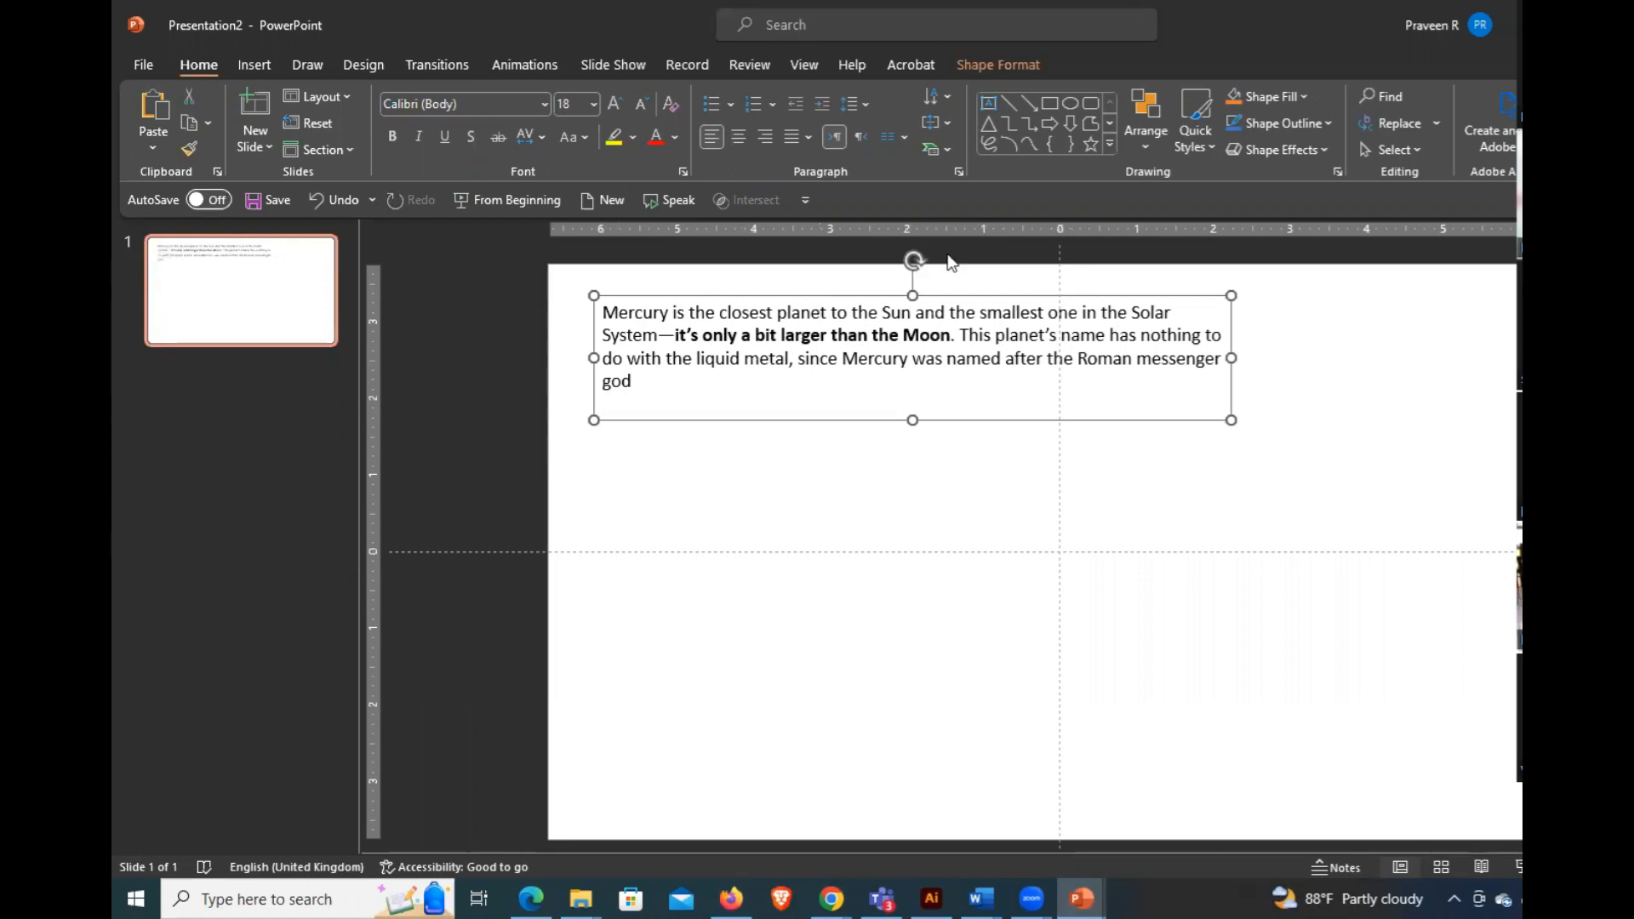
- Draw a second text box below the first paragraph and paste the copied text into it with Keep Source Formatting
click(919, 449)
click(247, 66)
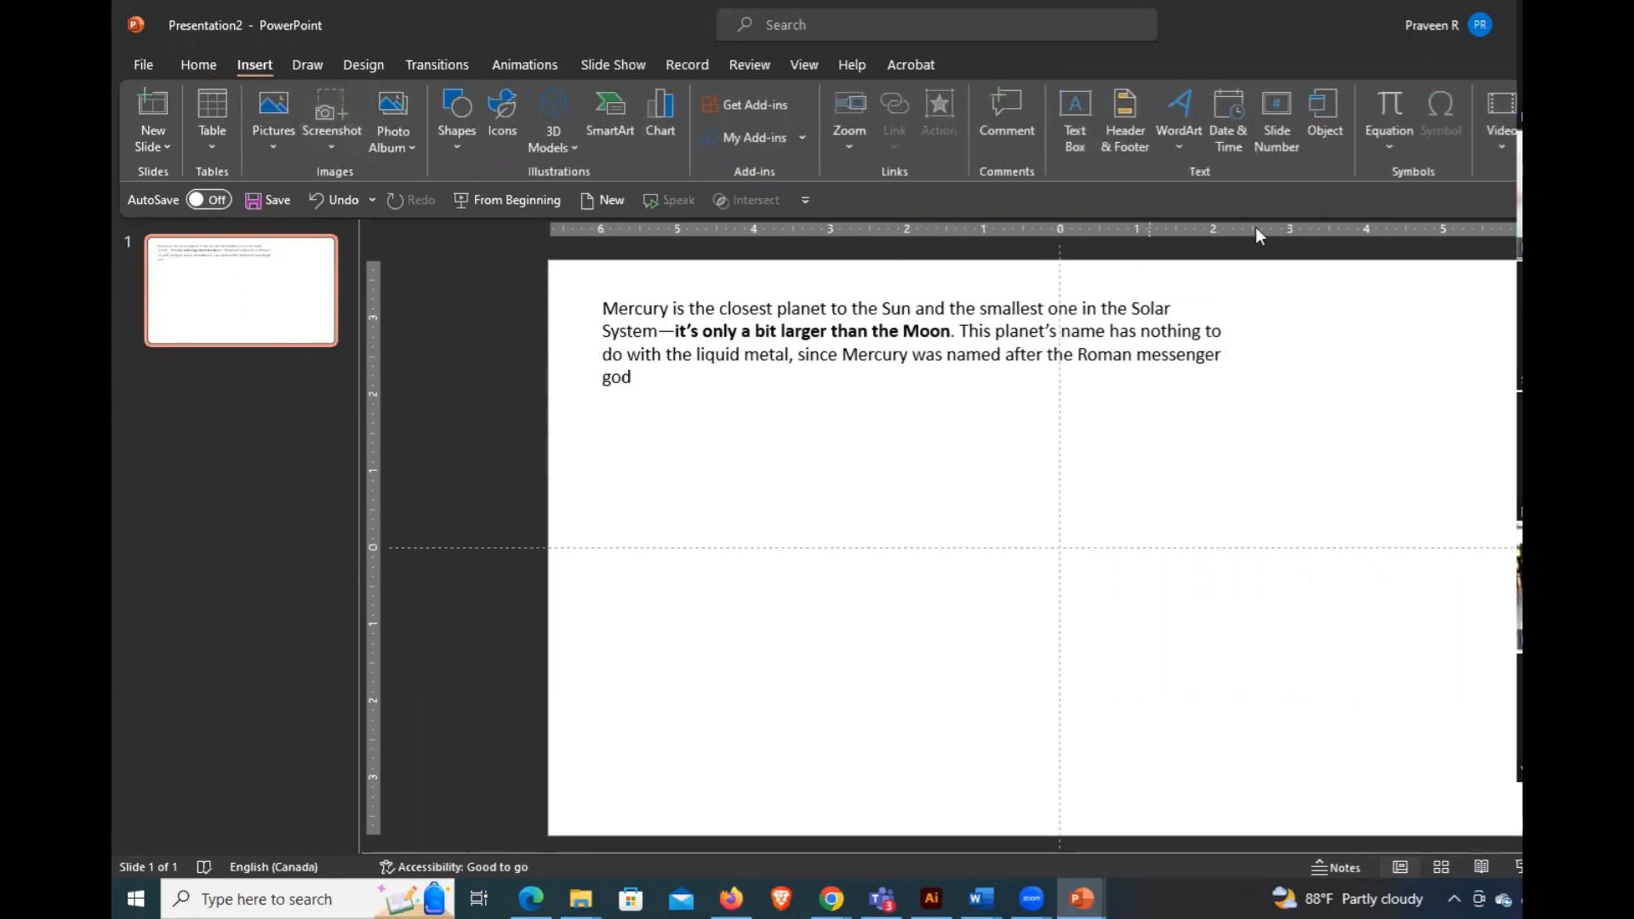
click(1064, 107)
drag(603, 426, 1210, 655)
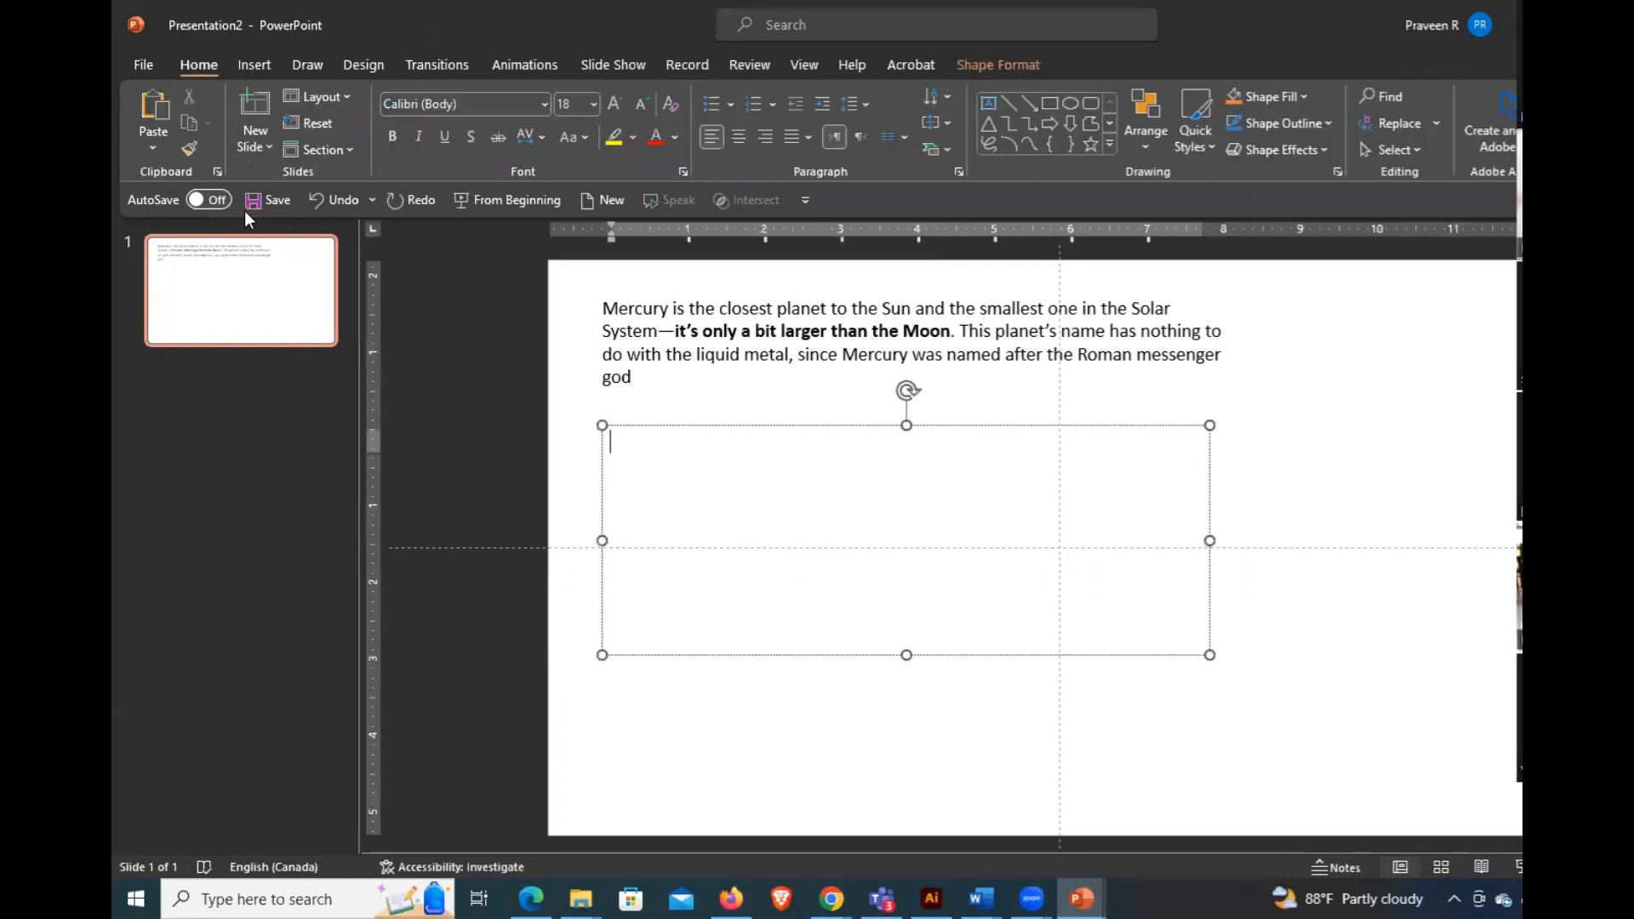
click(150, 150)
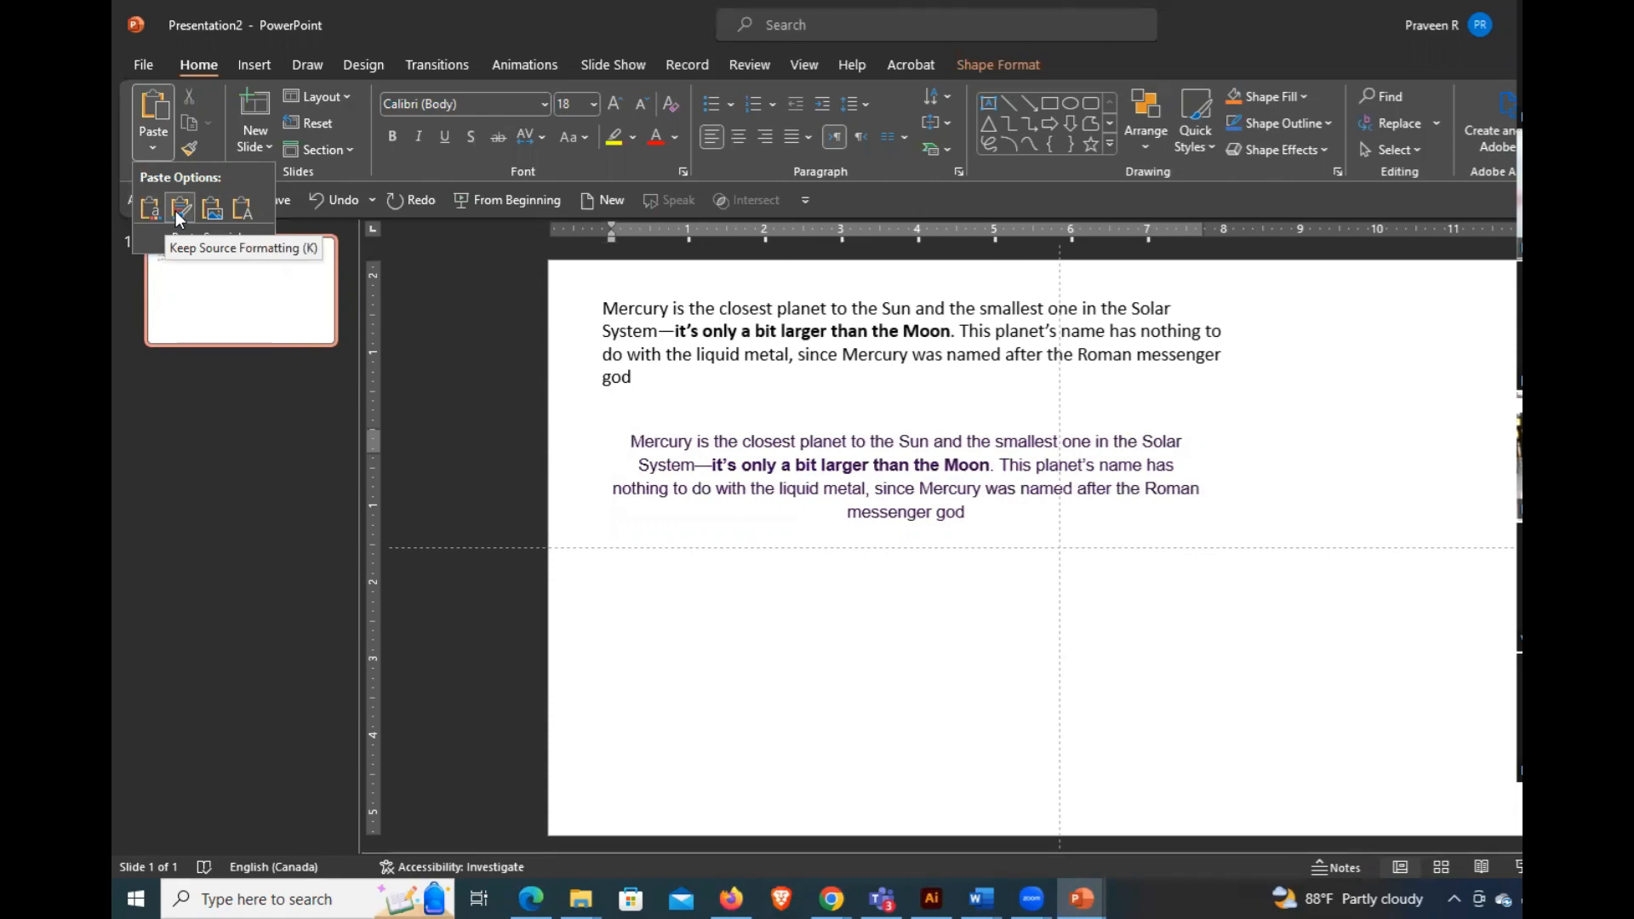
click(176, 211)
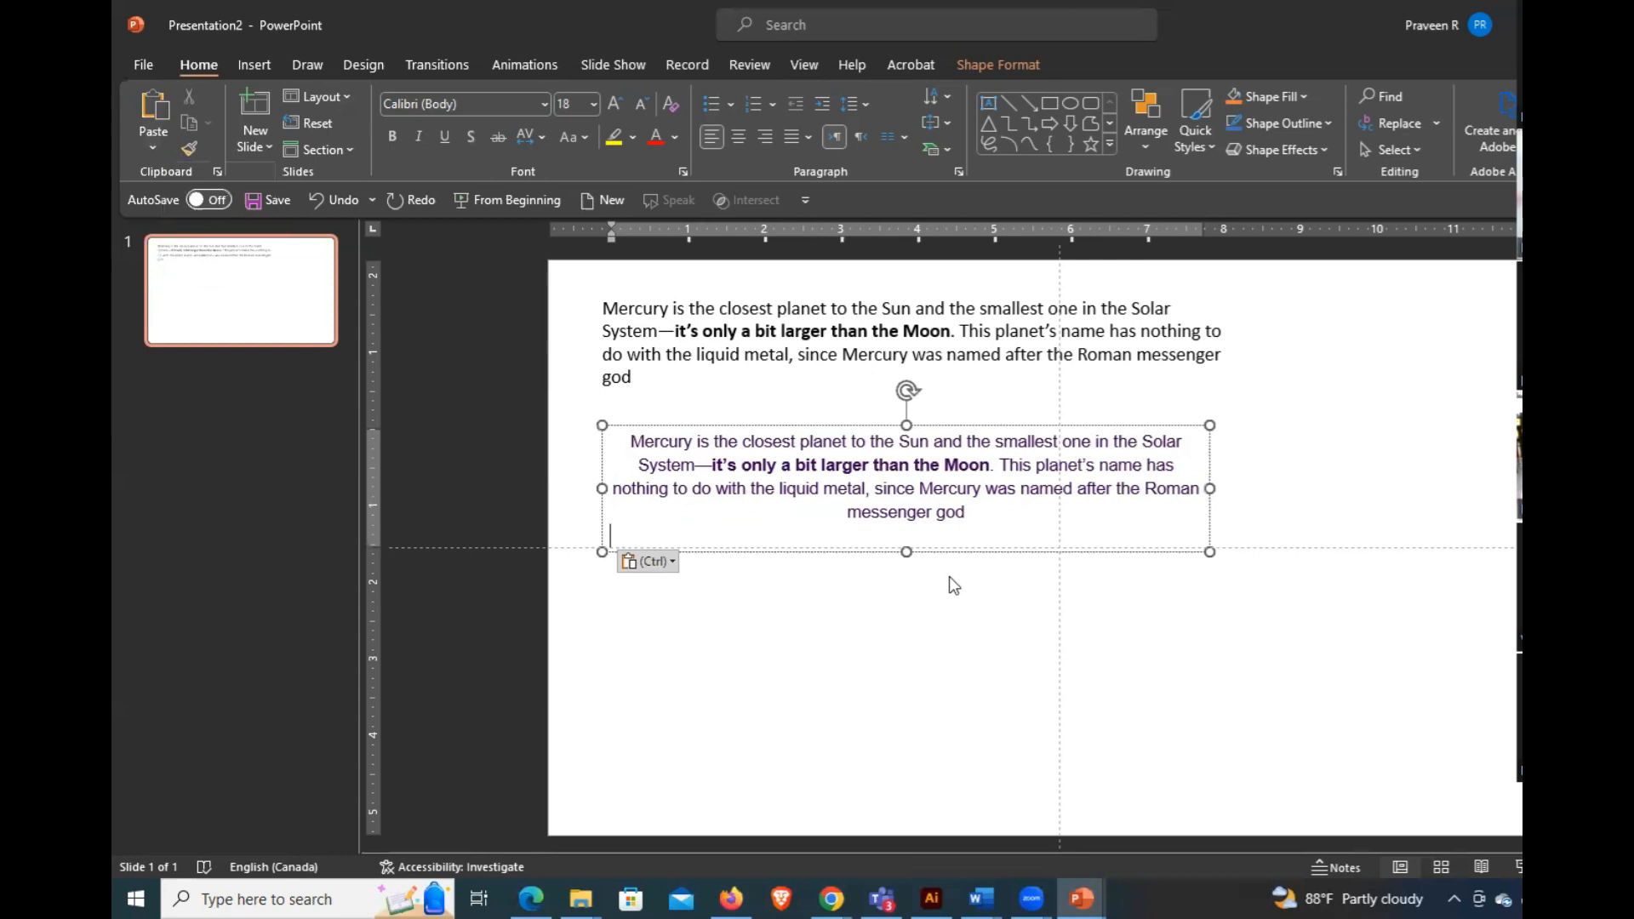
click(929, 618)
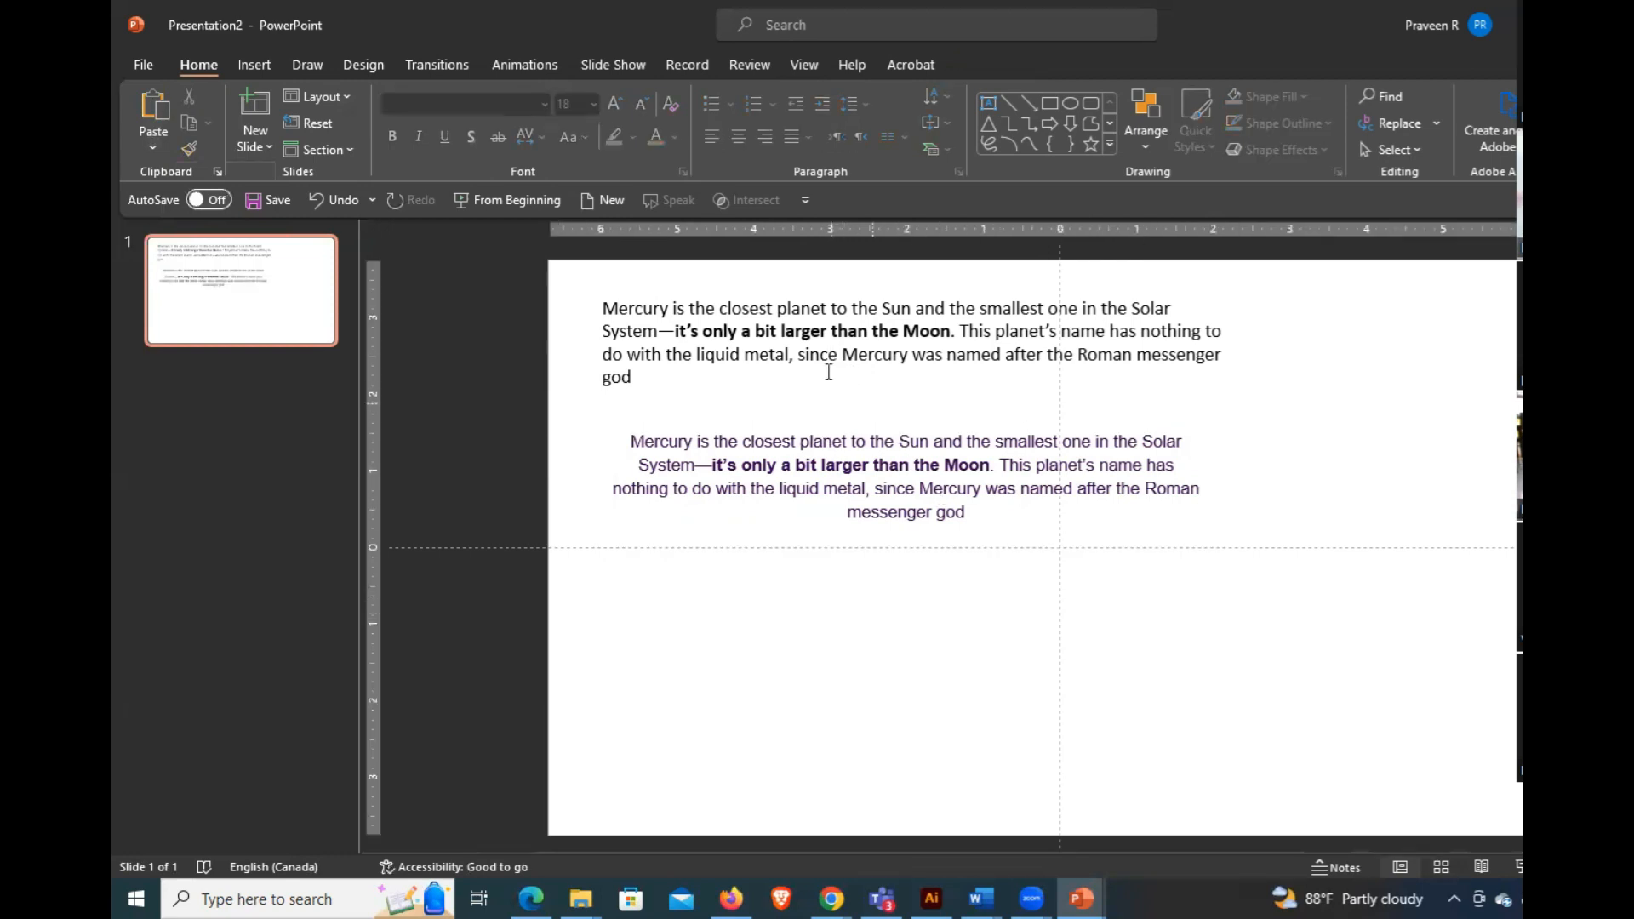
key(ctrl+z)
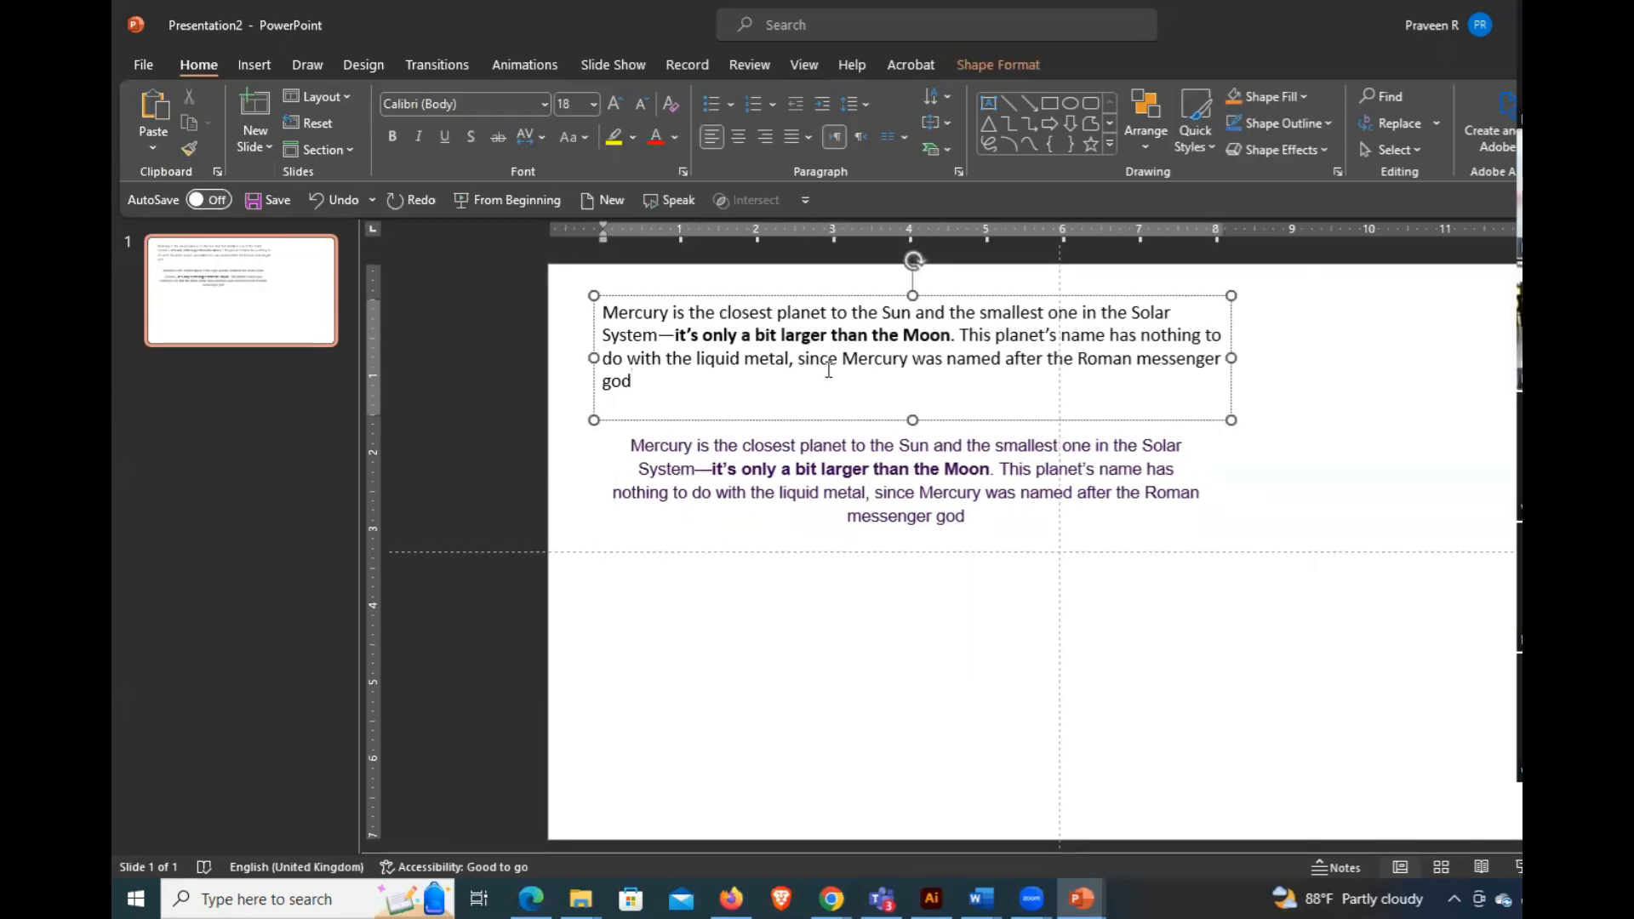
click(840, 295)
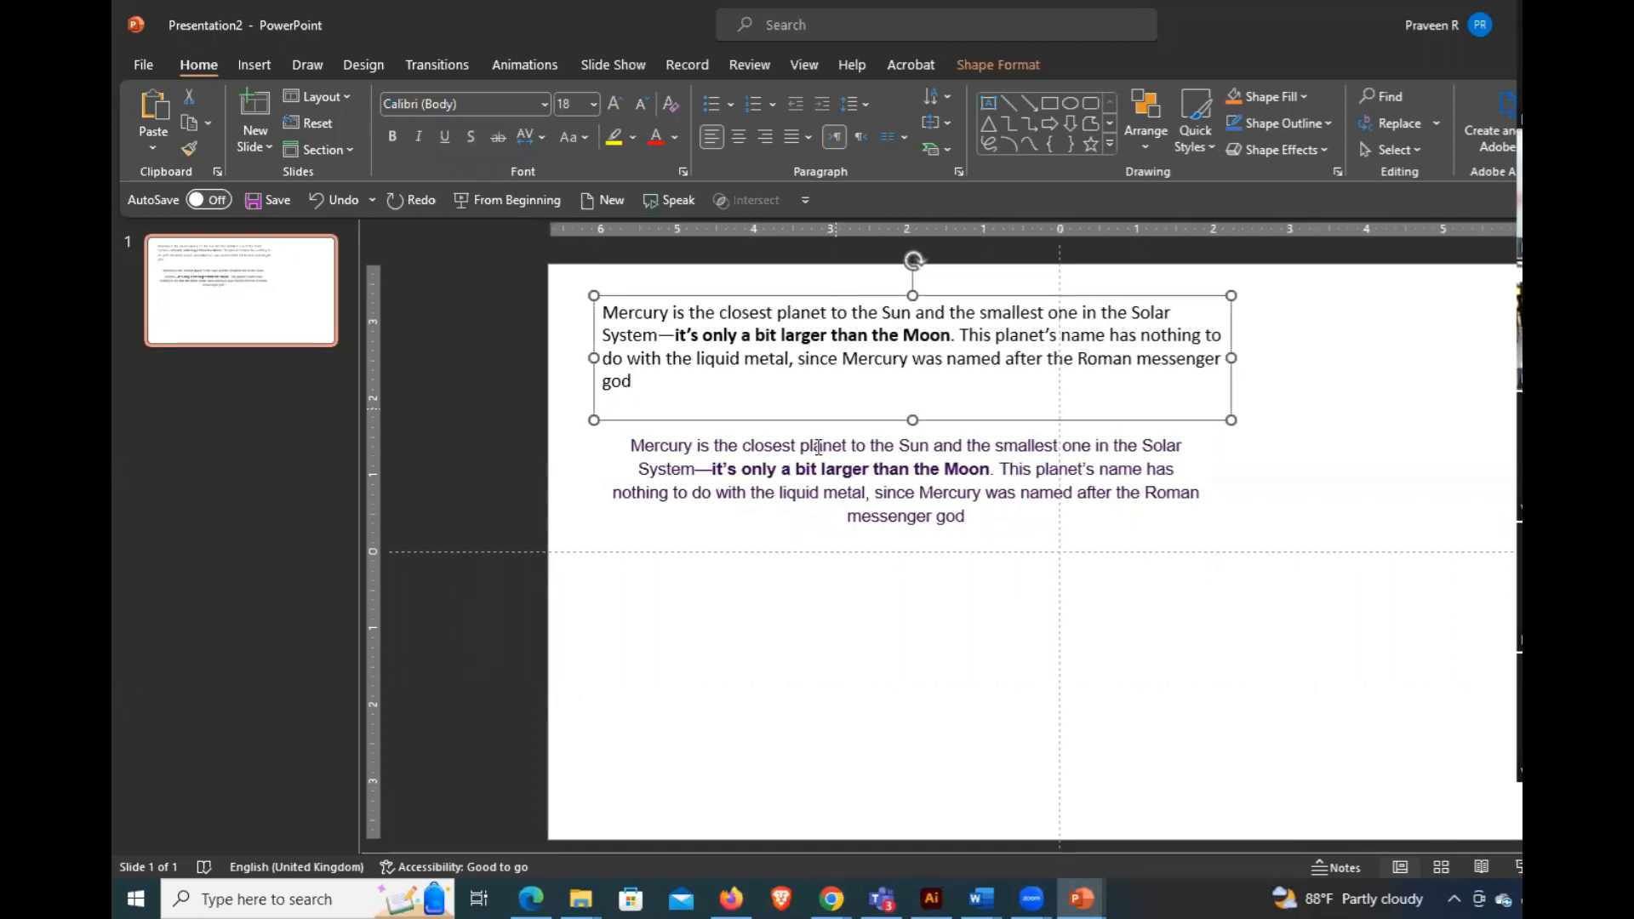
click(796, 449)
key(ctrl+v)
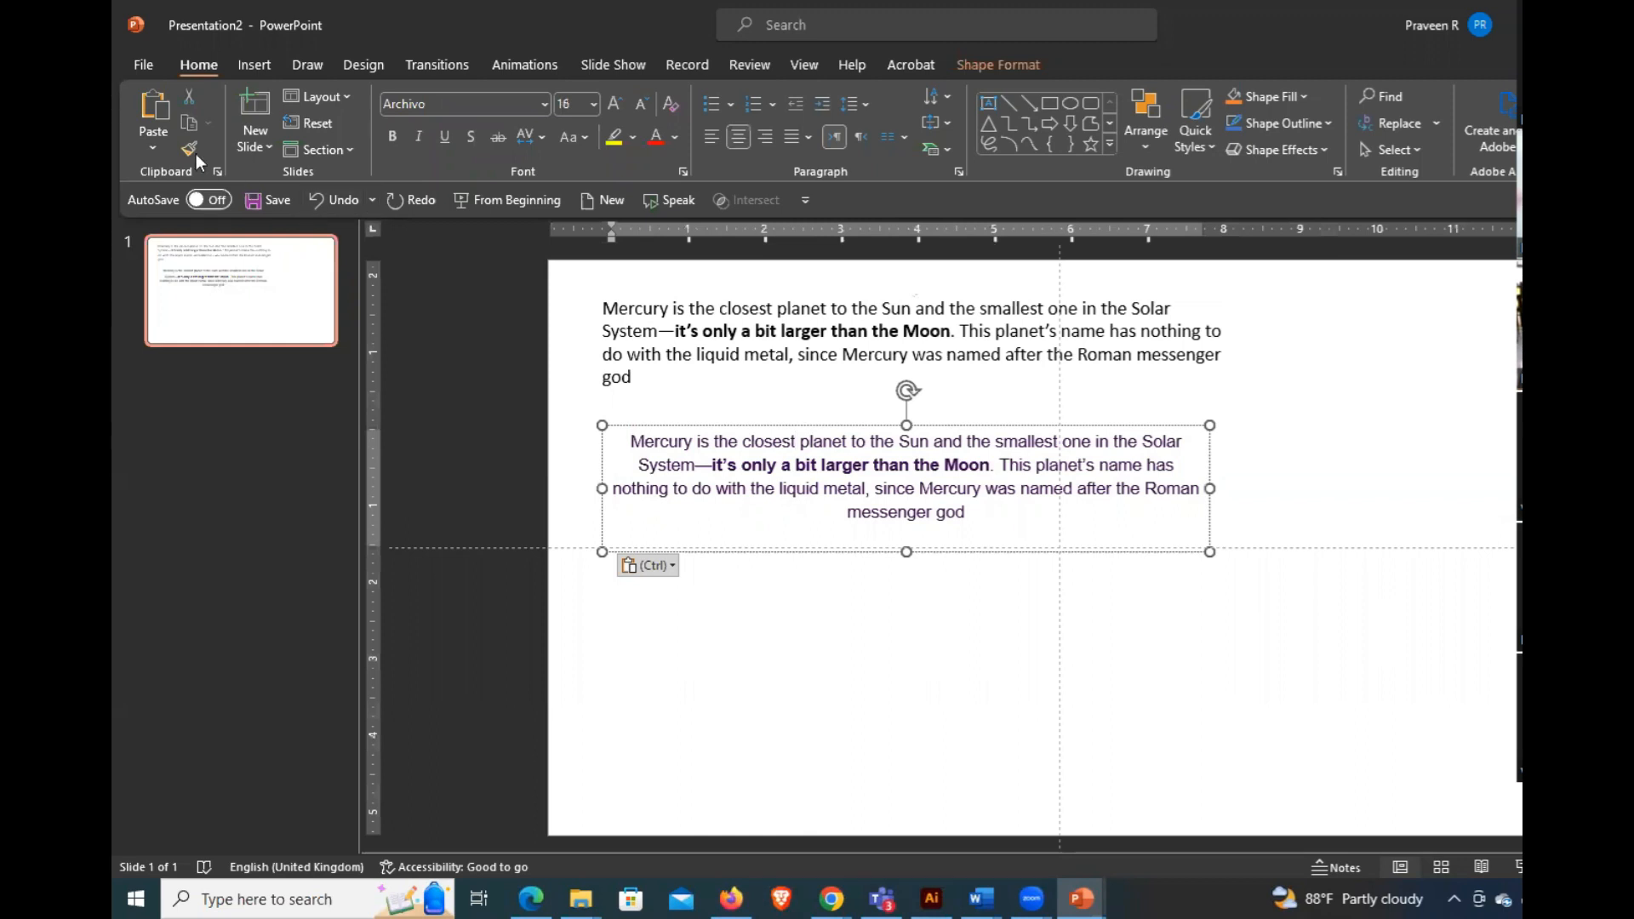
click(151, 146)
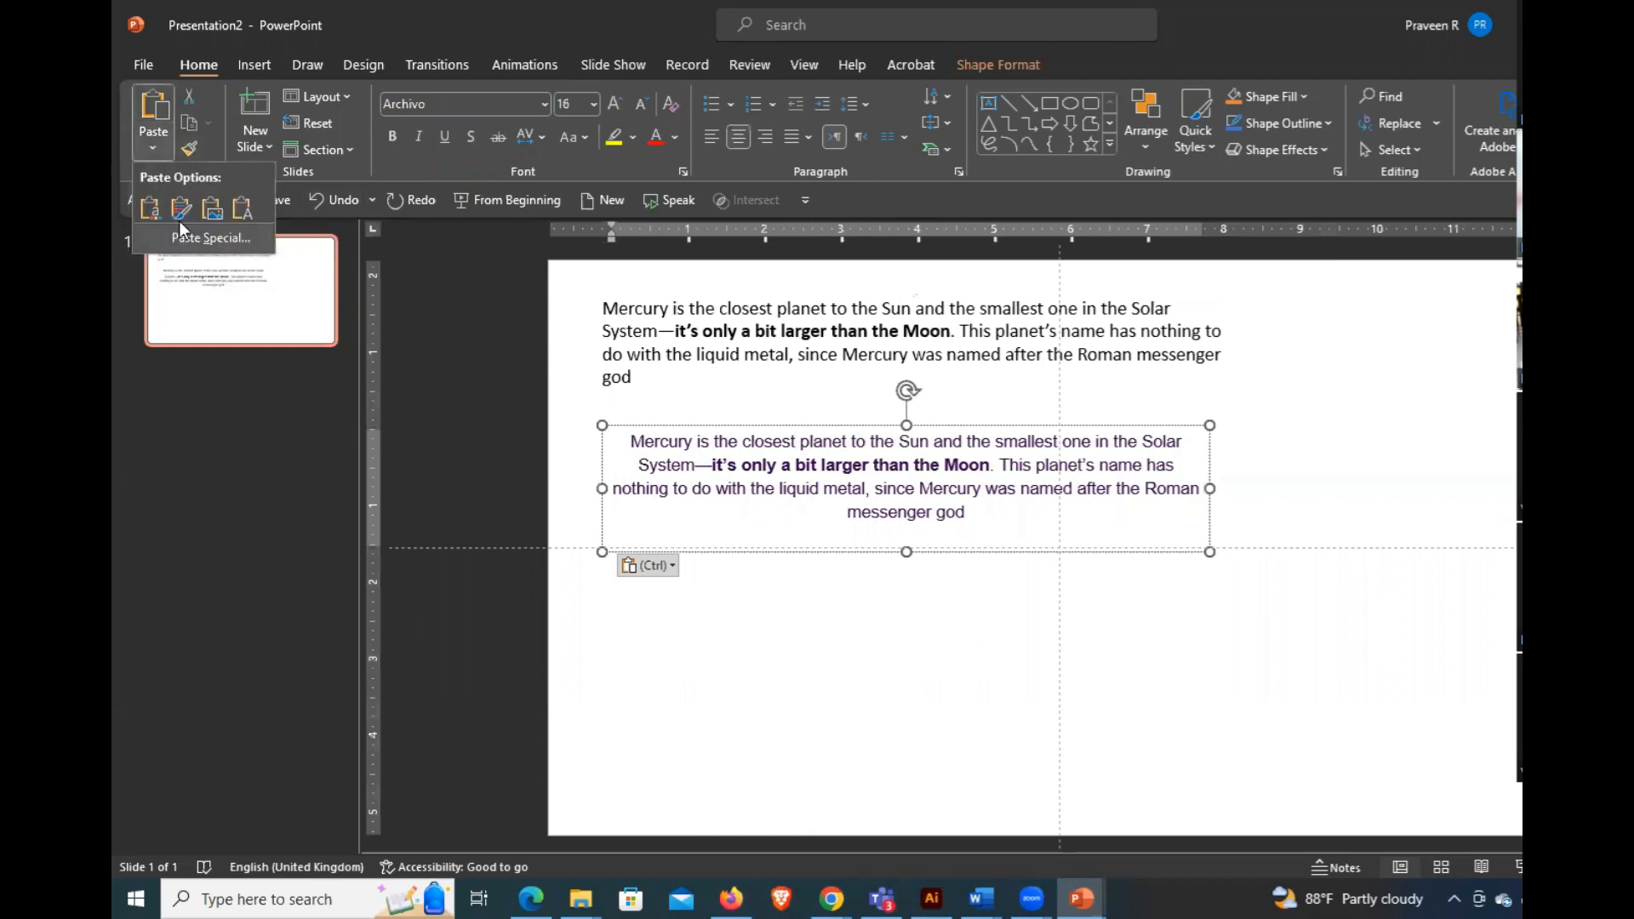
click(829, 623)
click(901, 629)
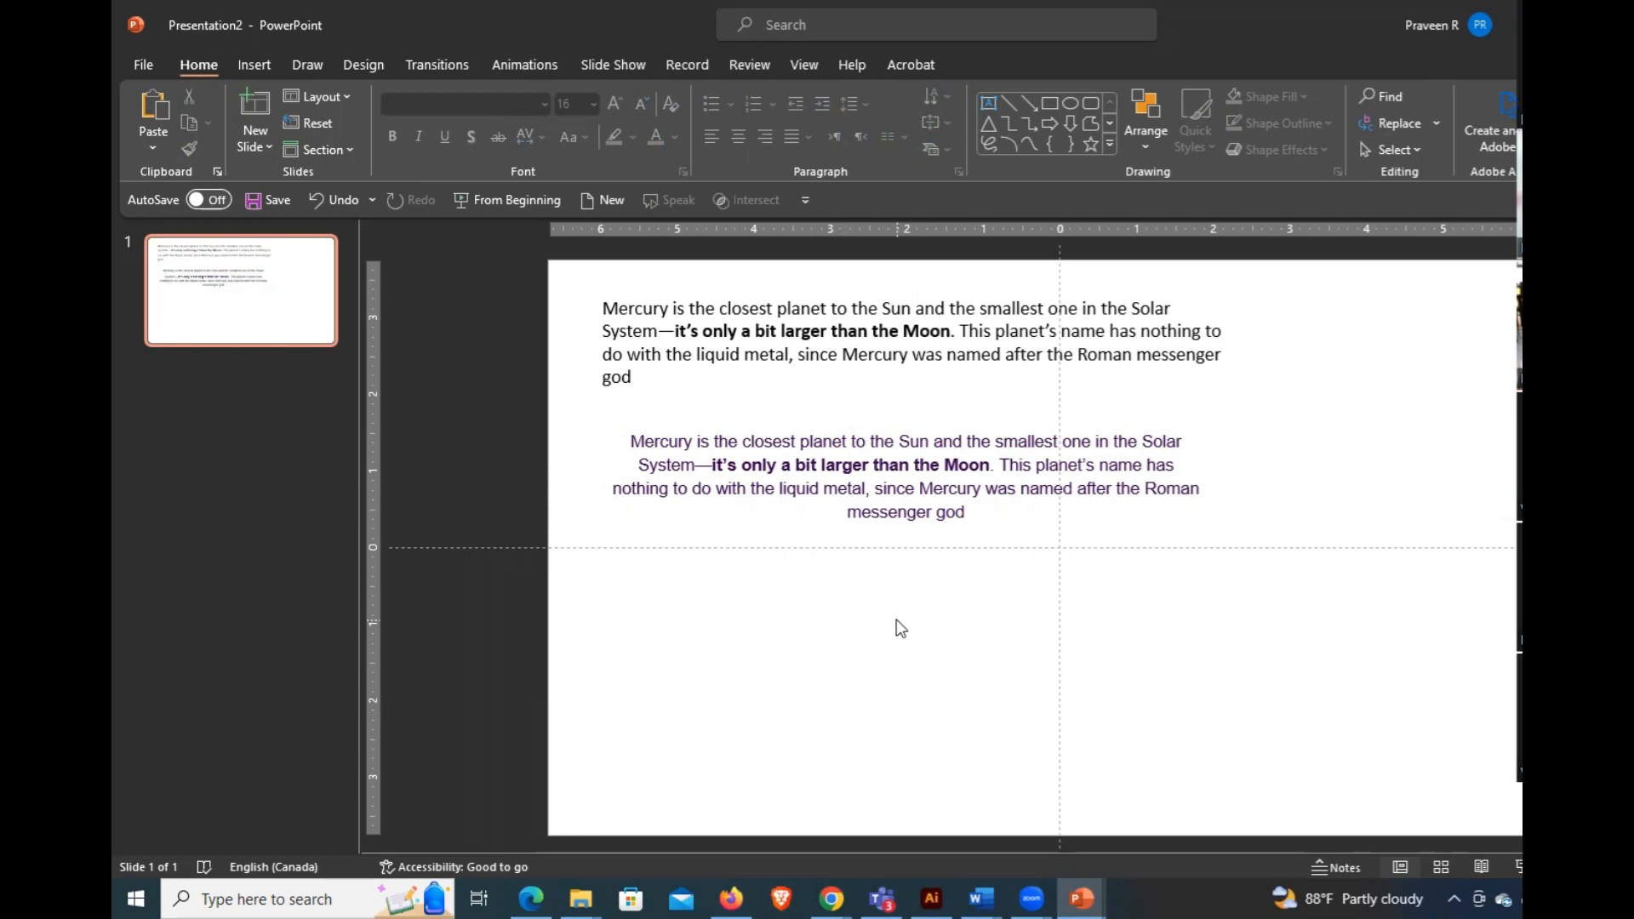
- Draw a third text box below the purple paragraph and paste the copied text as a picture
click(247, 65)
click(1074, 128)
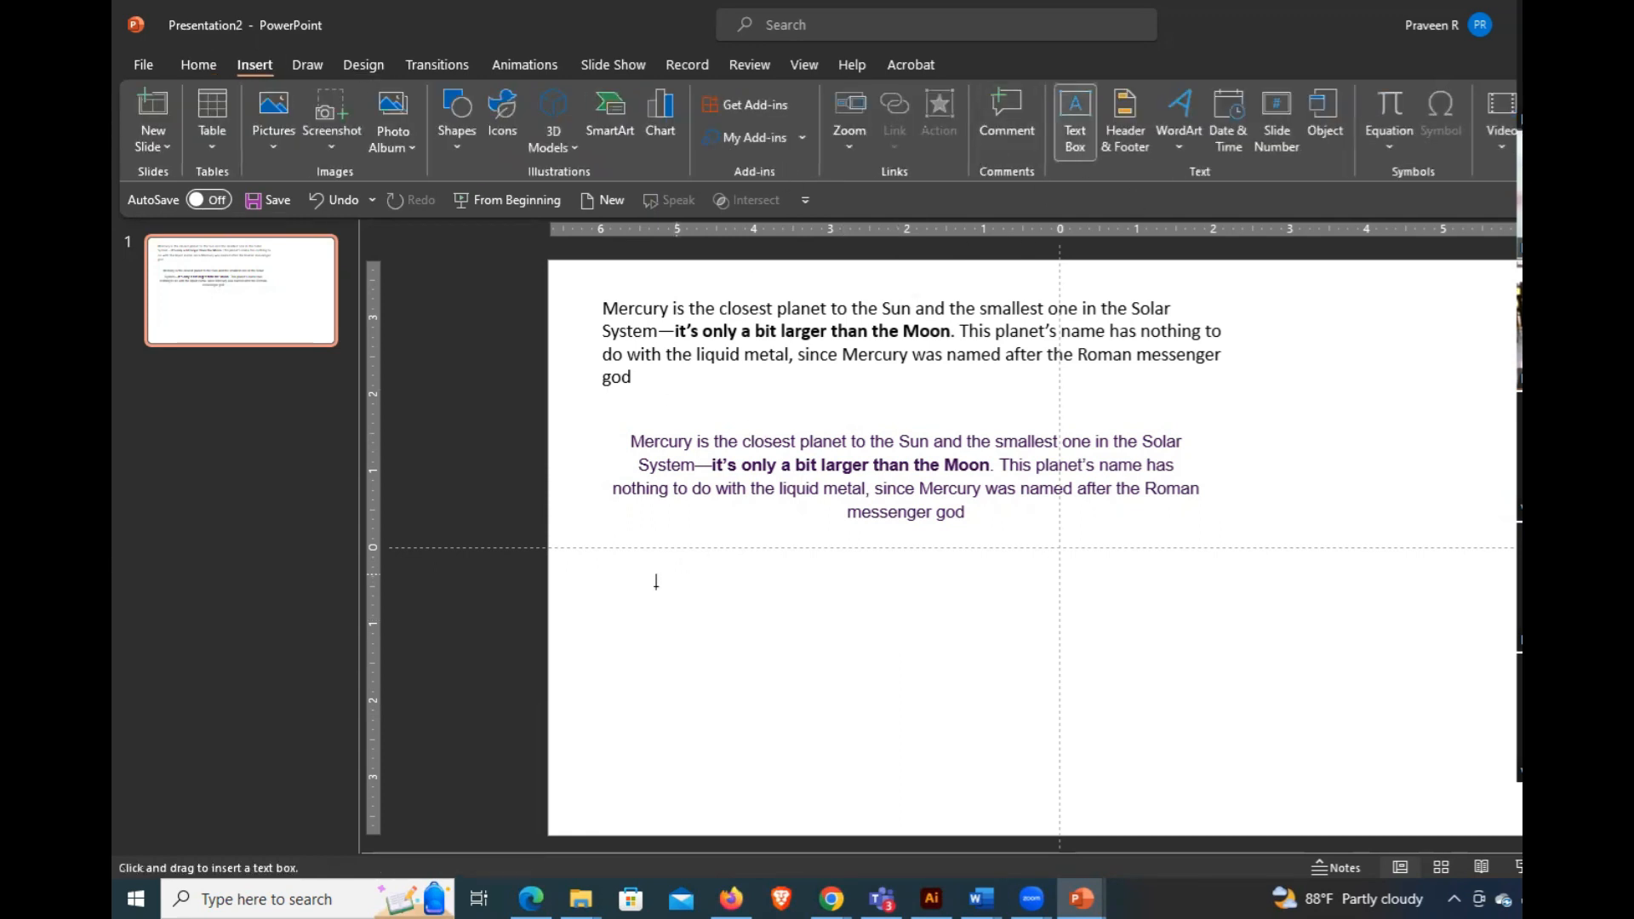
drag(594, 583, 1220, 771)
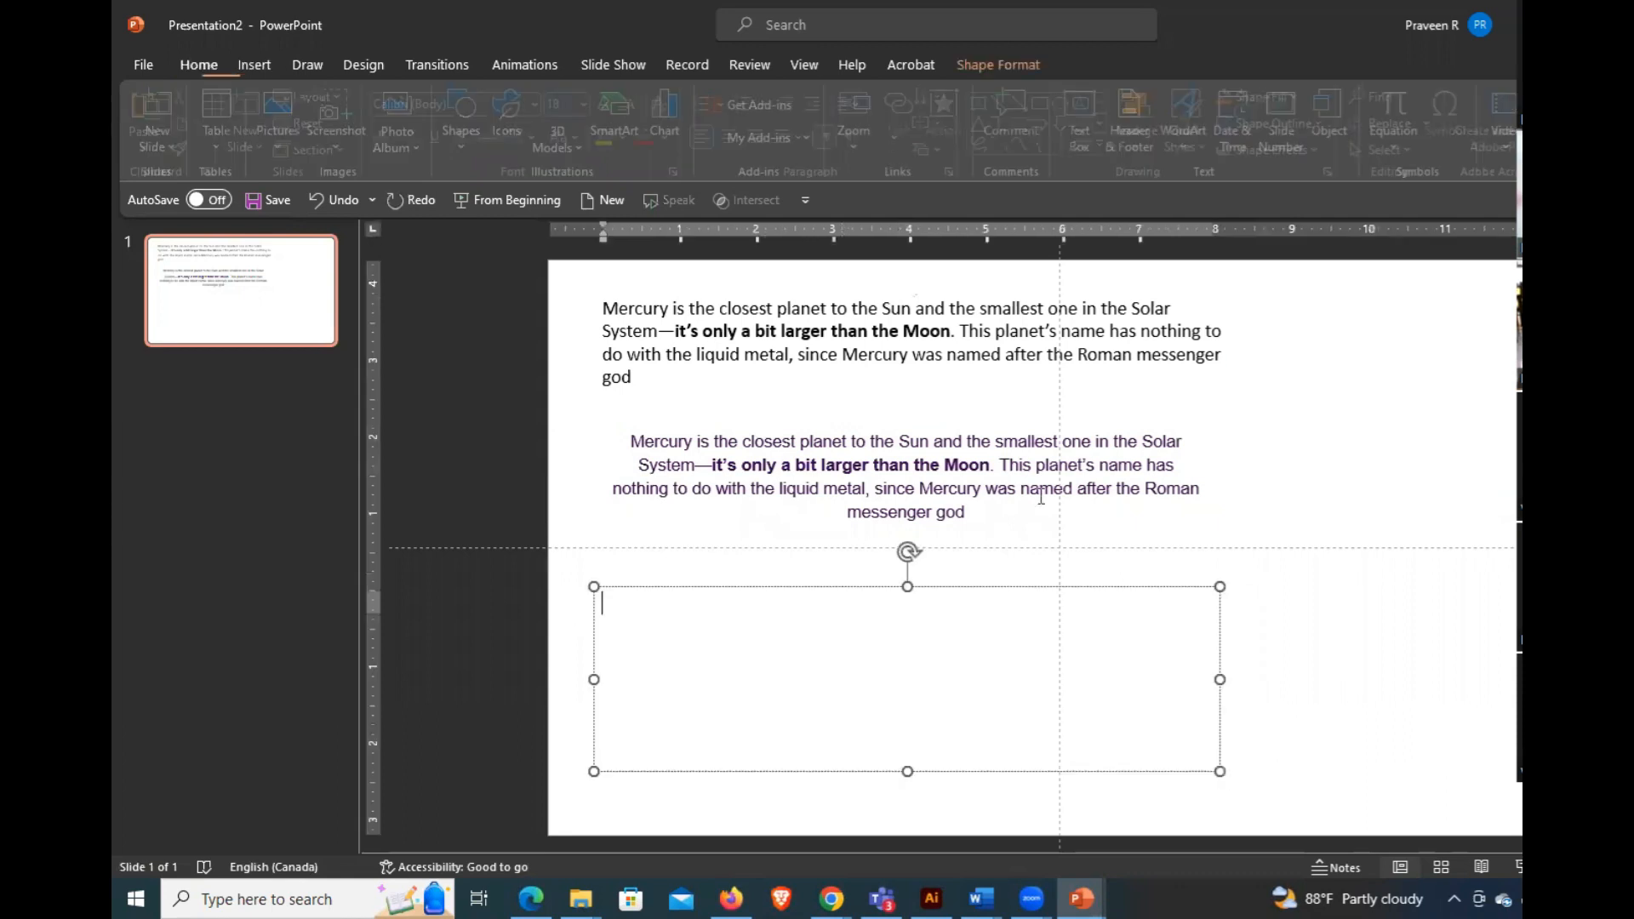
click(153, 148)
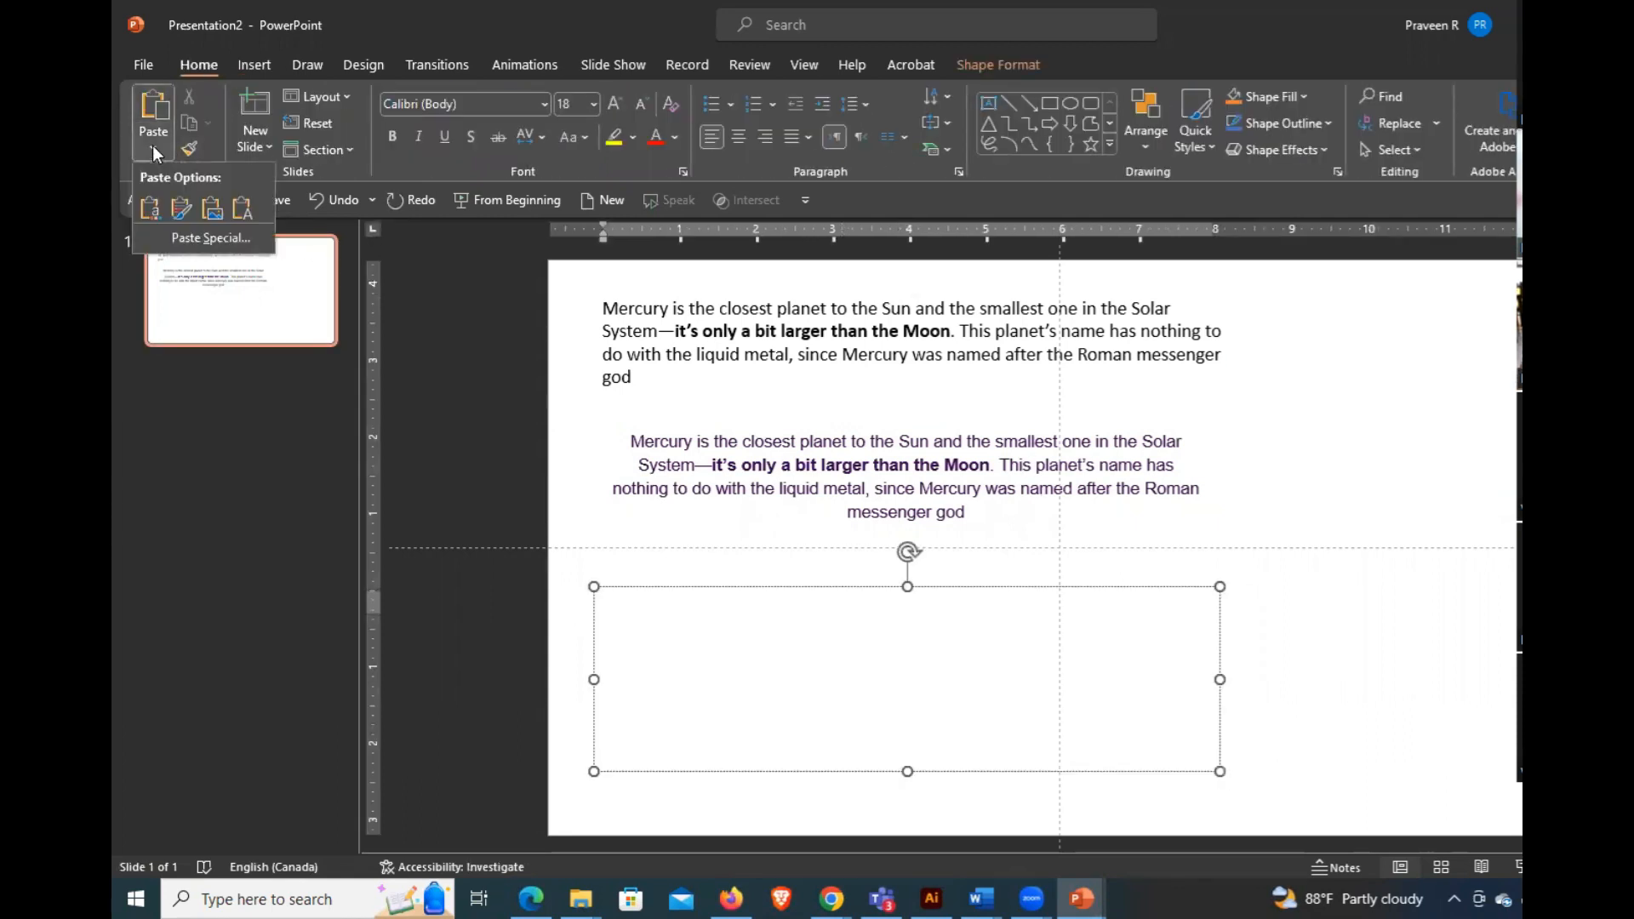
click(213, 216)
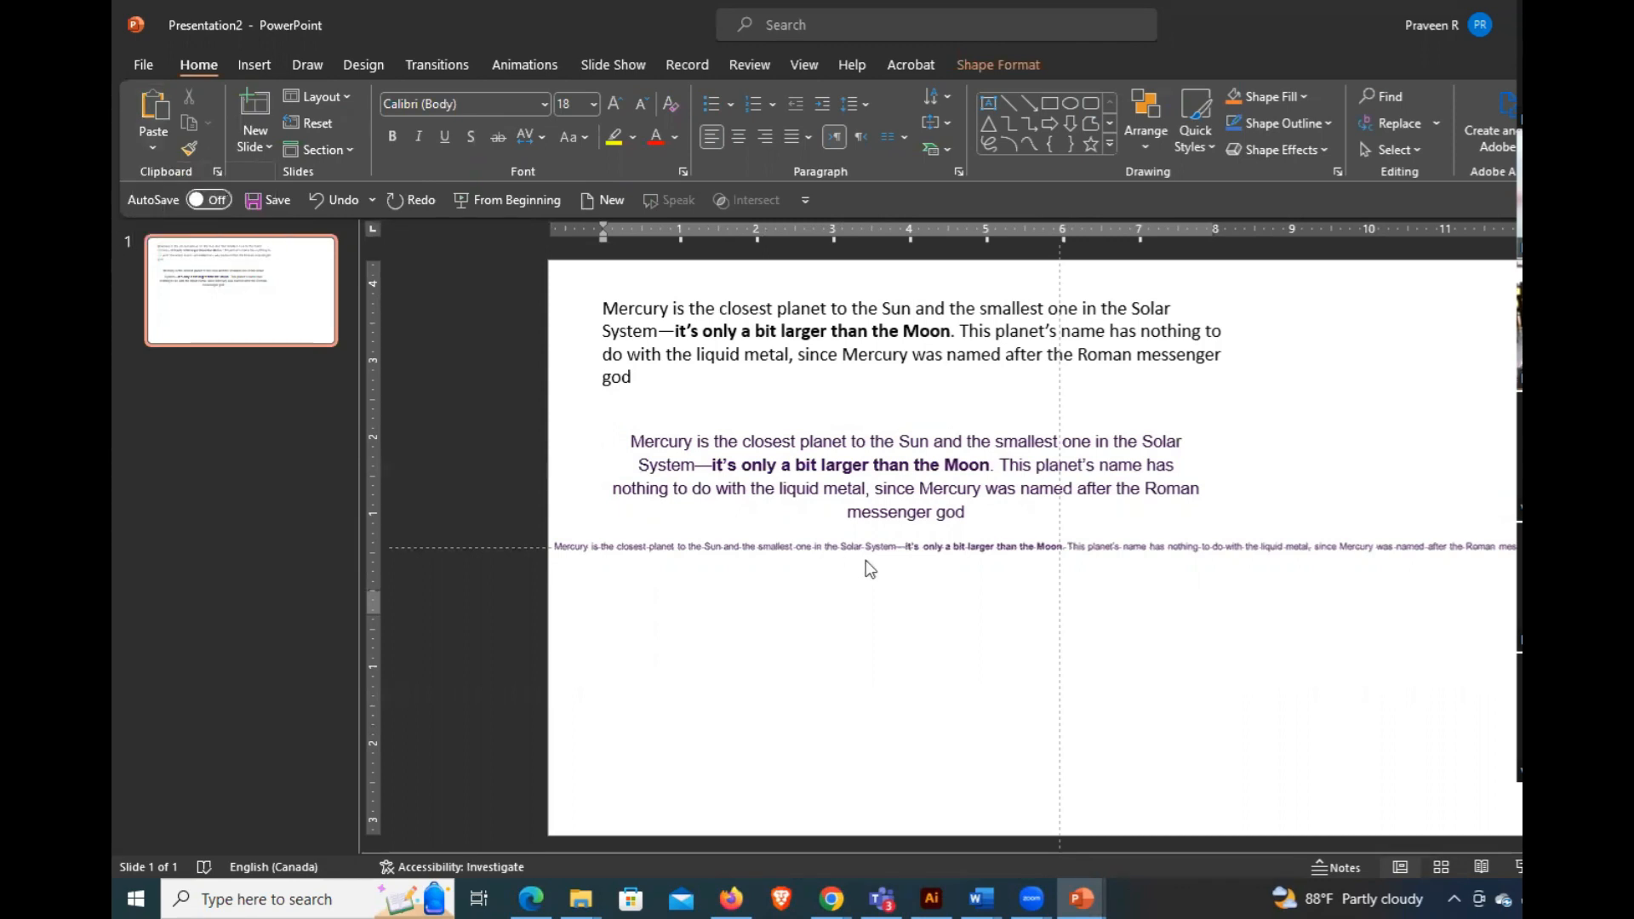
- Enlarge the pasted text picture and position it below the purple paragraph, lined up with the paragraphs' left side
drag(866, 560, 760, 590)
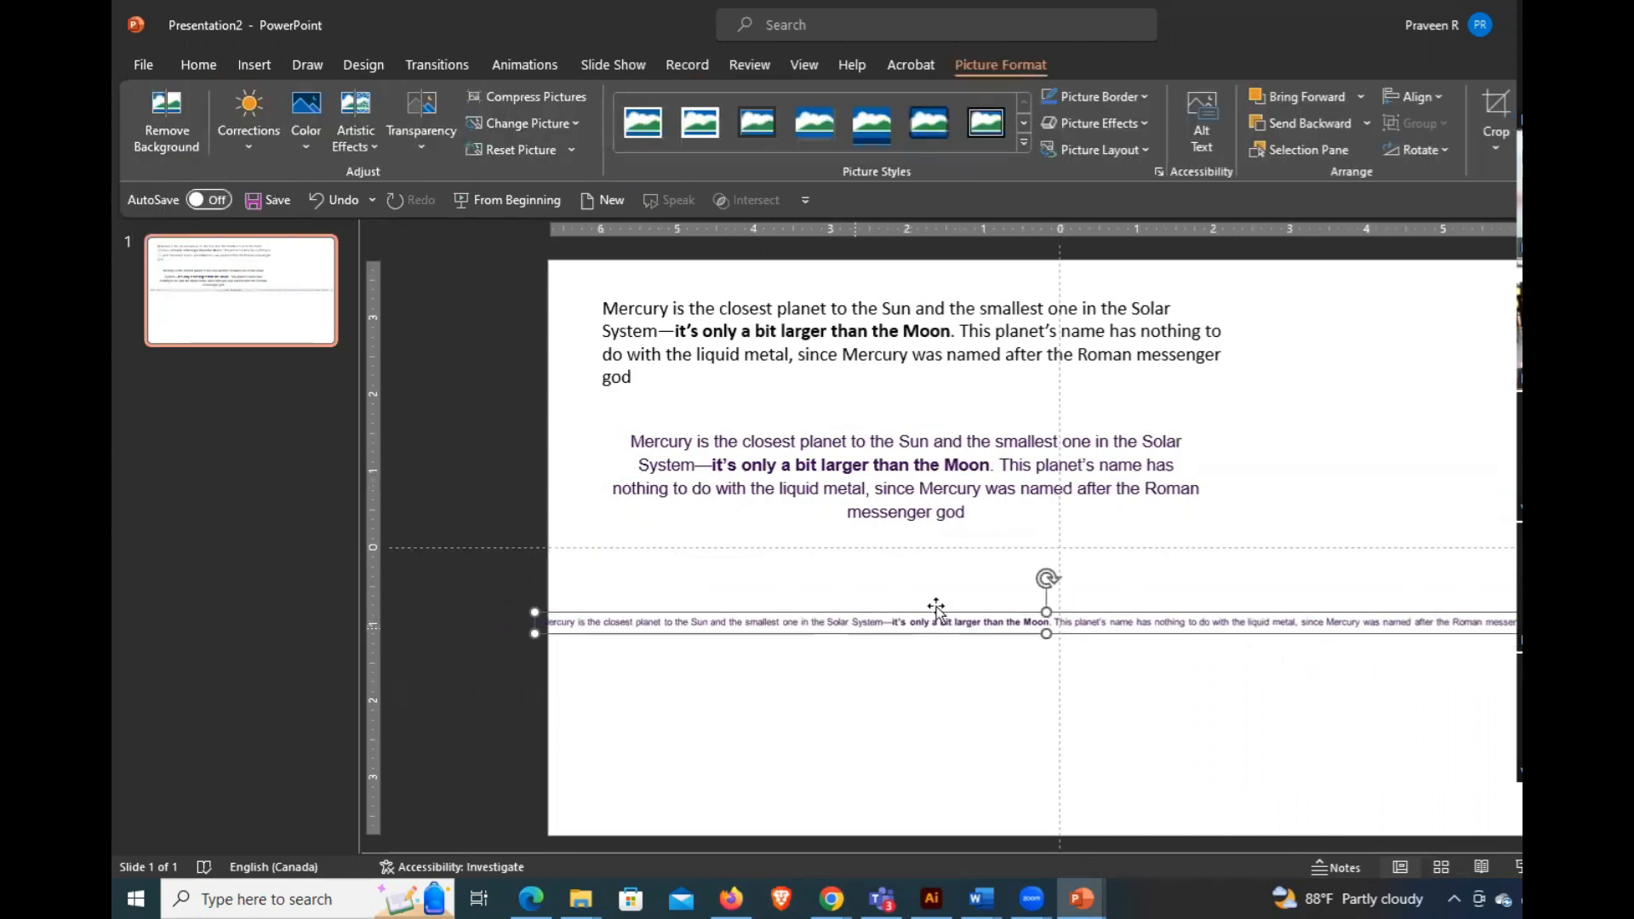
drag(1557, 633, 1573, 666)
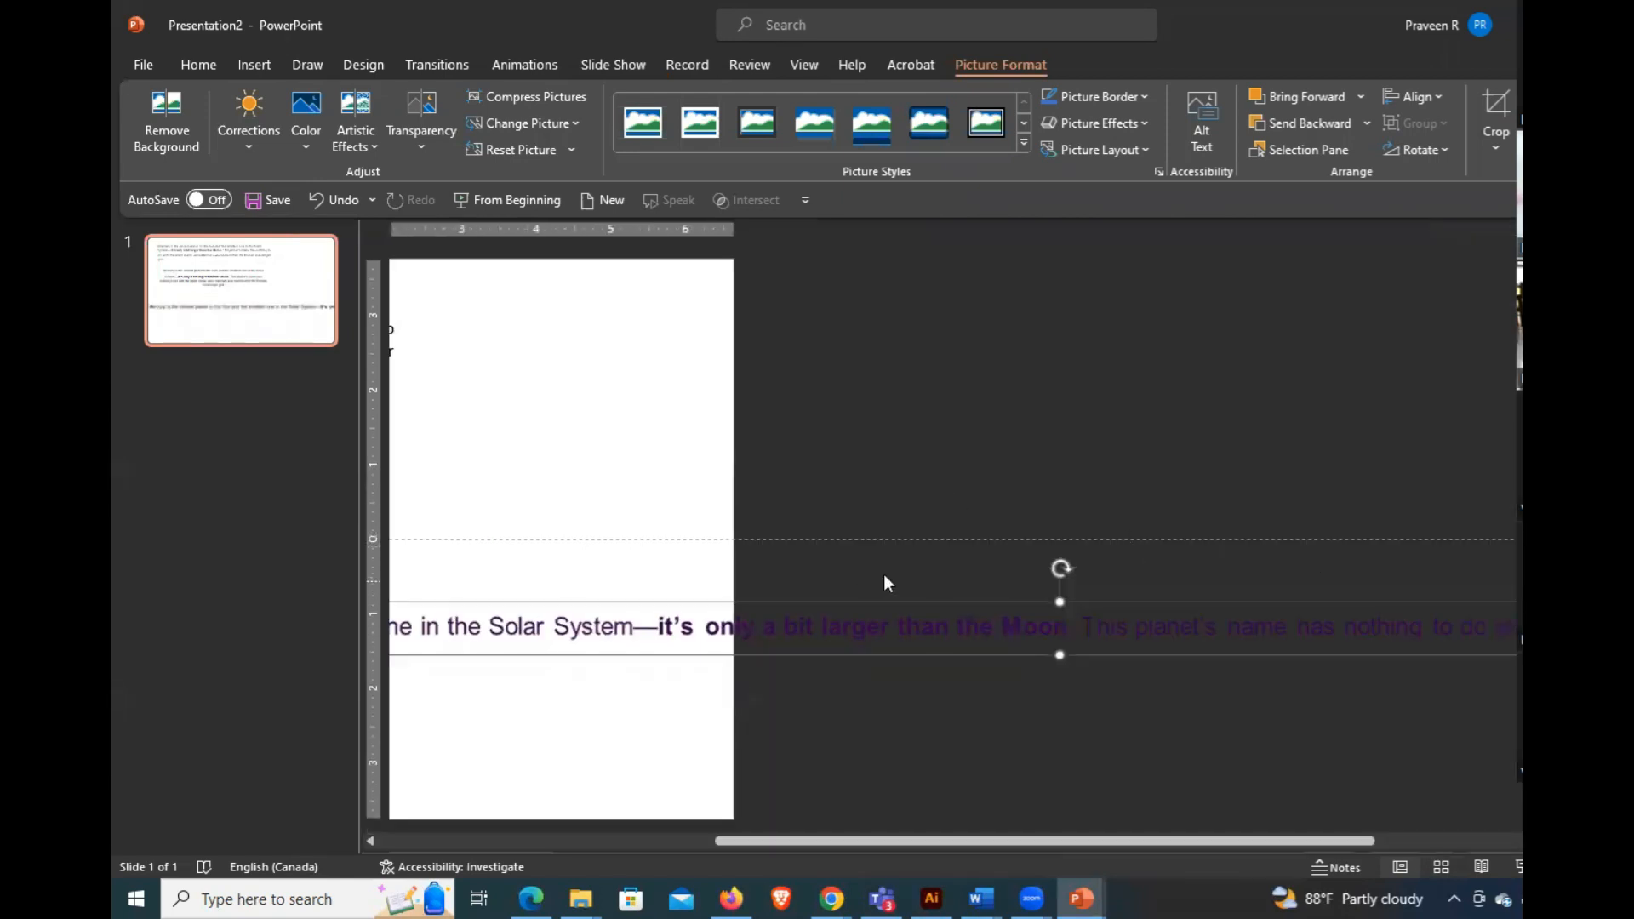
drag(1153, 843, 958, 841)
drag(881, 628, 849, 607)
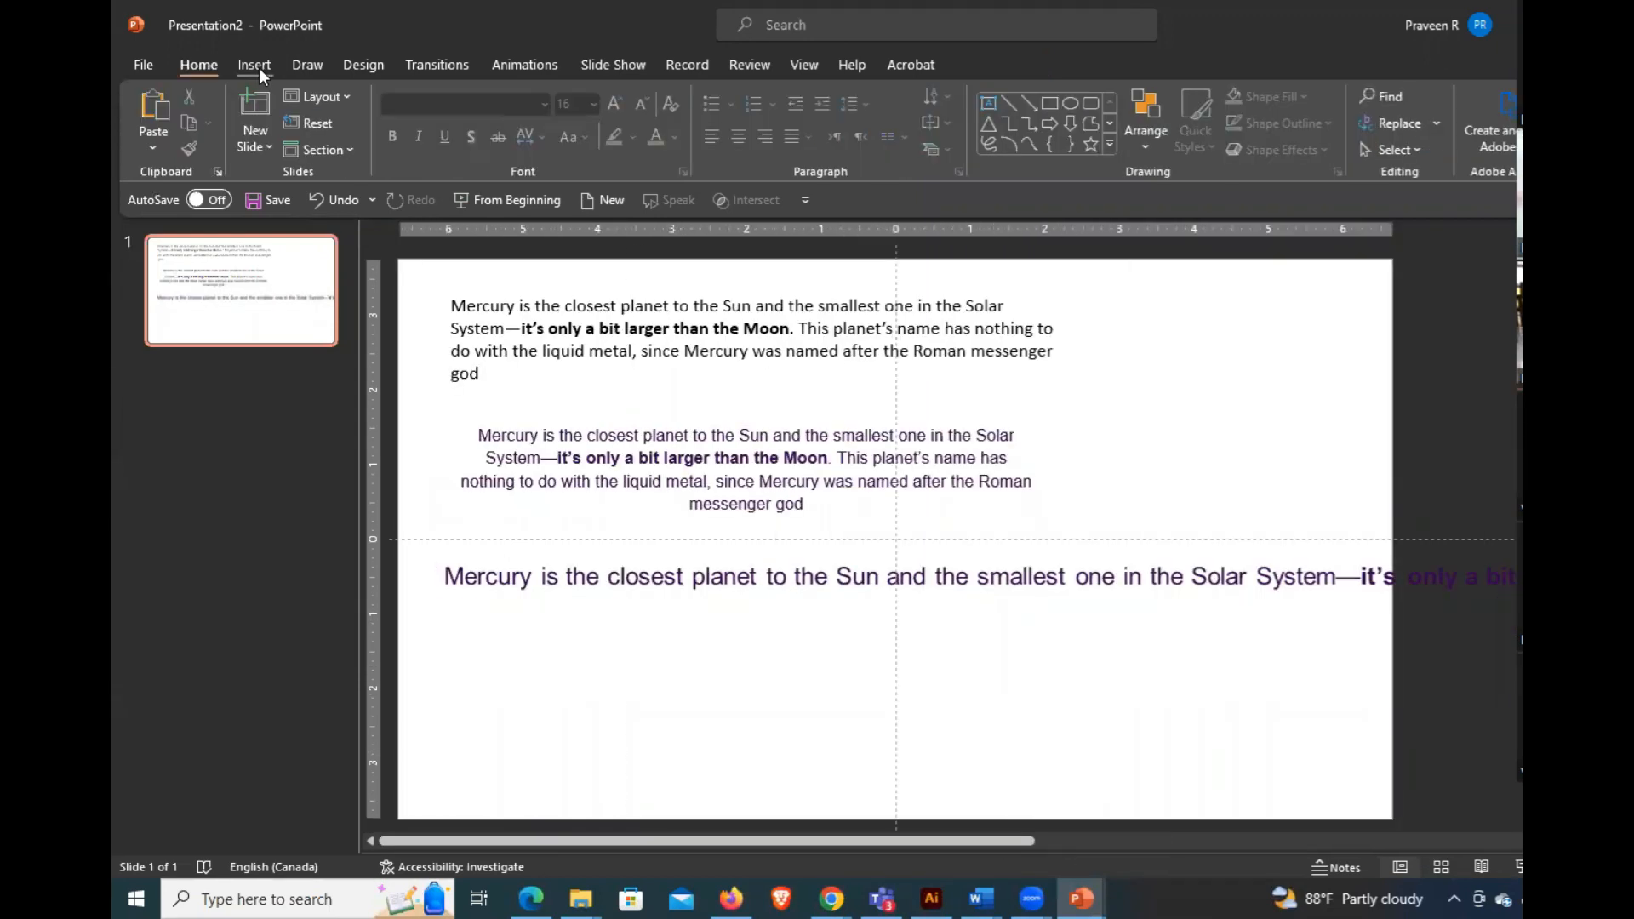
click(259, 68)
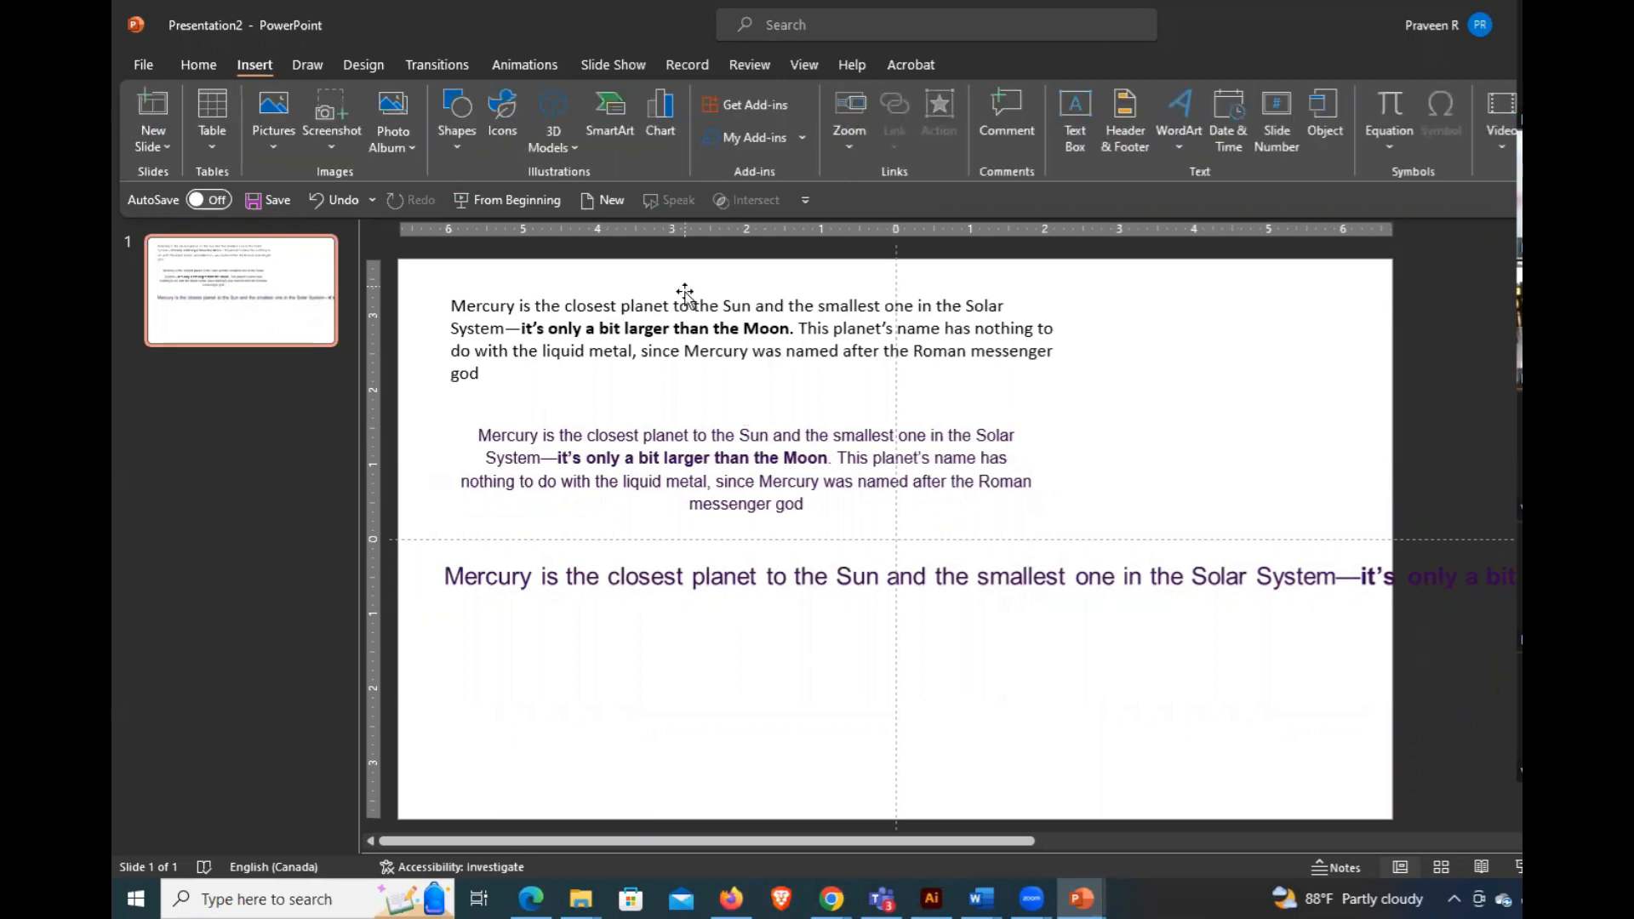
click(628, 313)
click(661, 440)
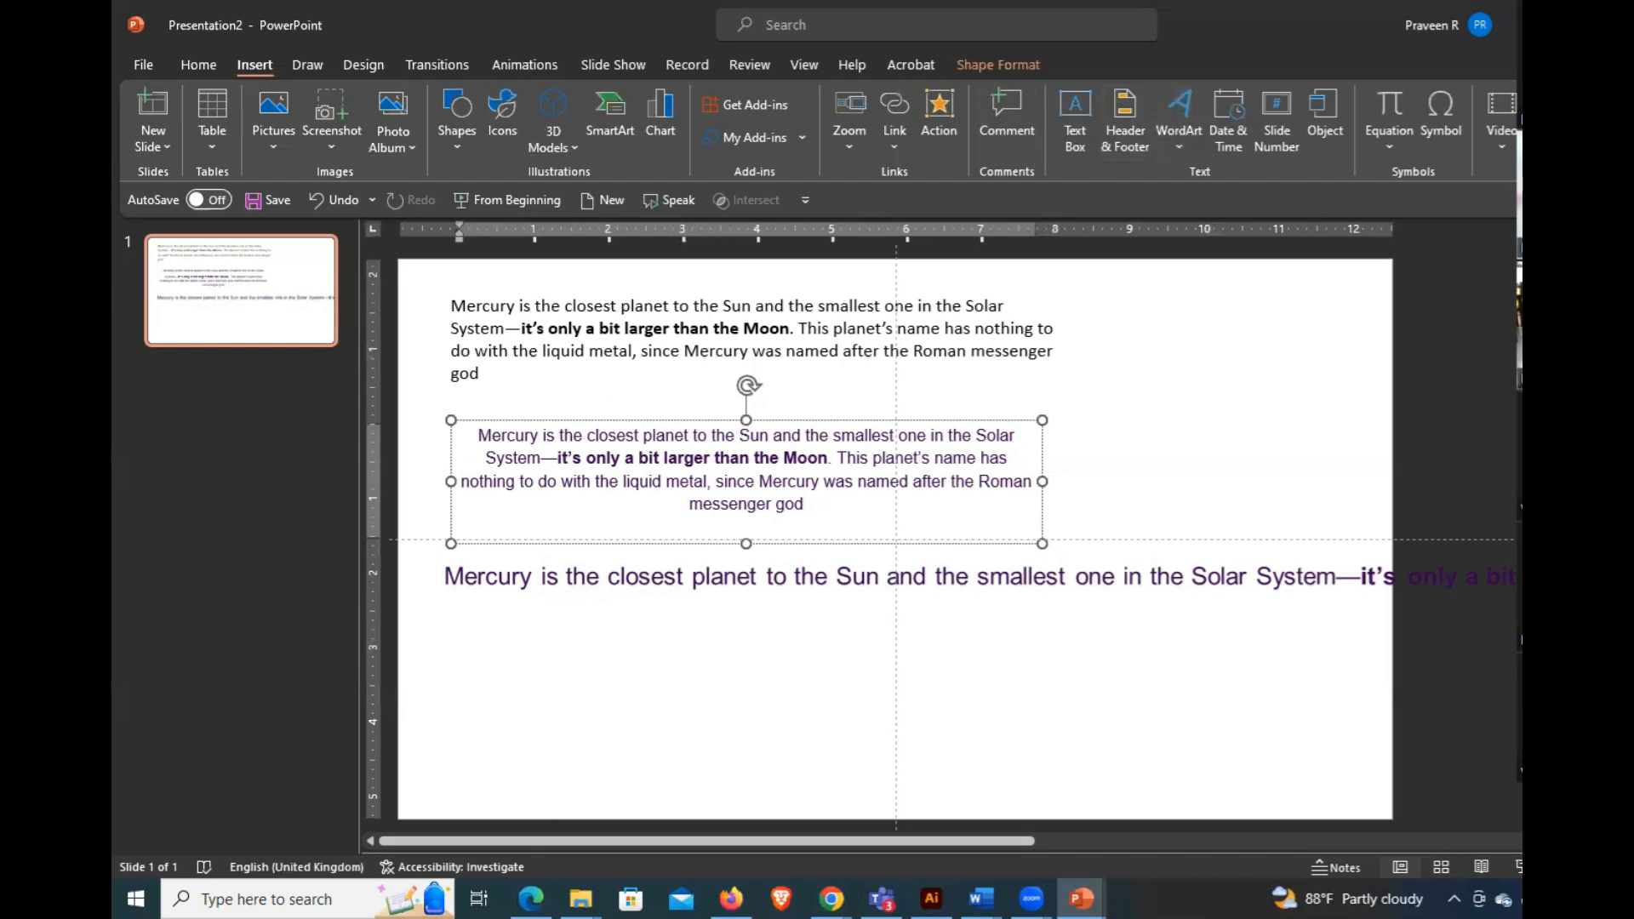
- Copy the Mercury paragraph again from slide 4 of How to Become a Scientist and return to Presentation2
mouse_move(1080, 899)
click(1074, 804)
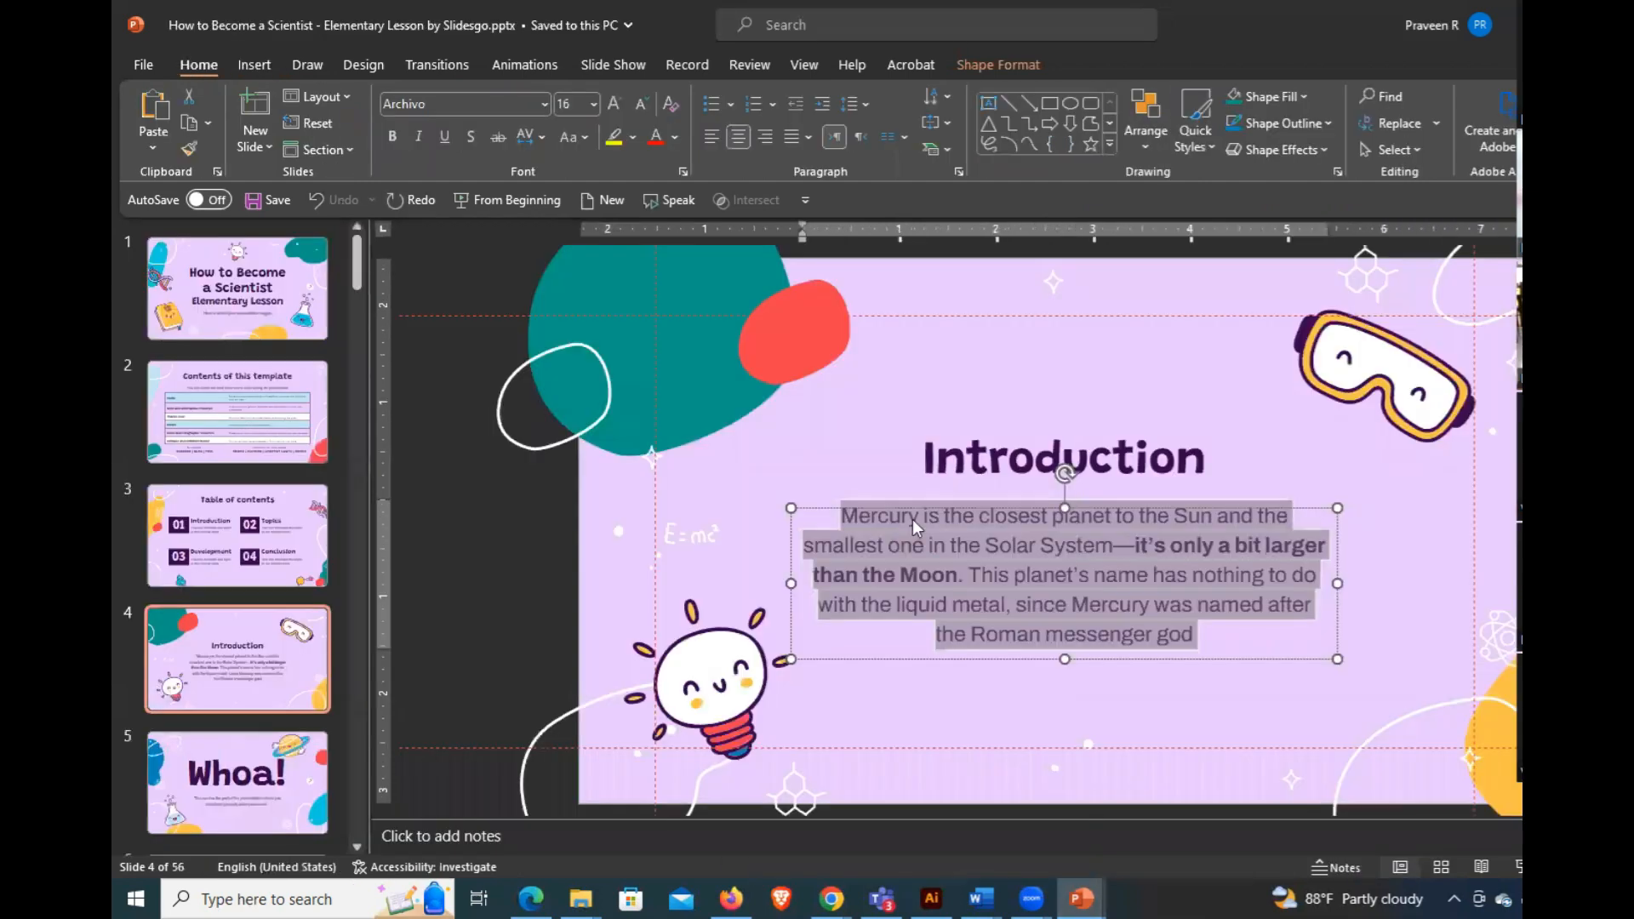
click(192, 125)
click(1081, 899)
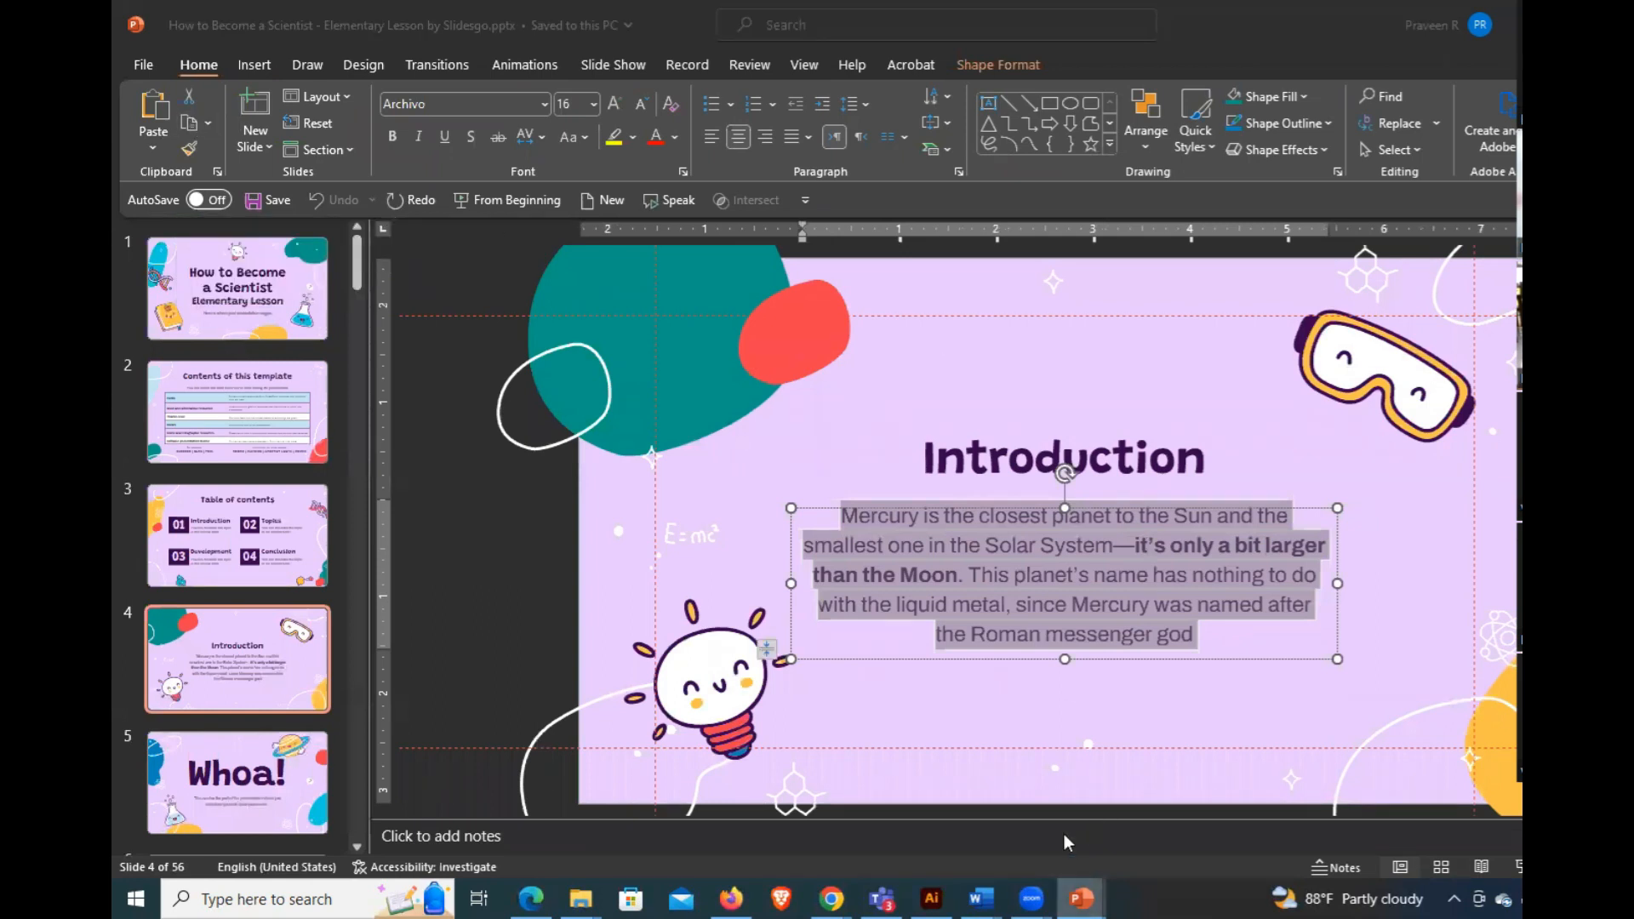
click(1289, 822)
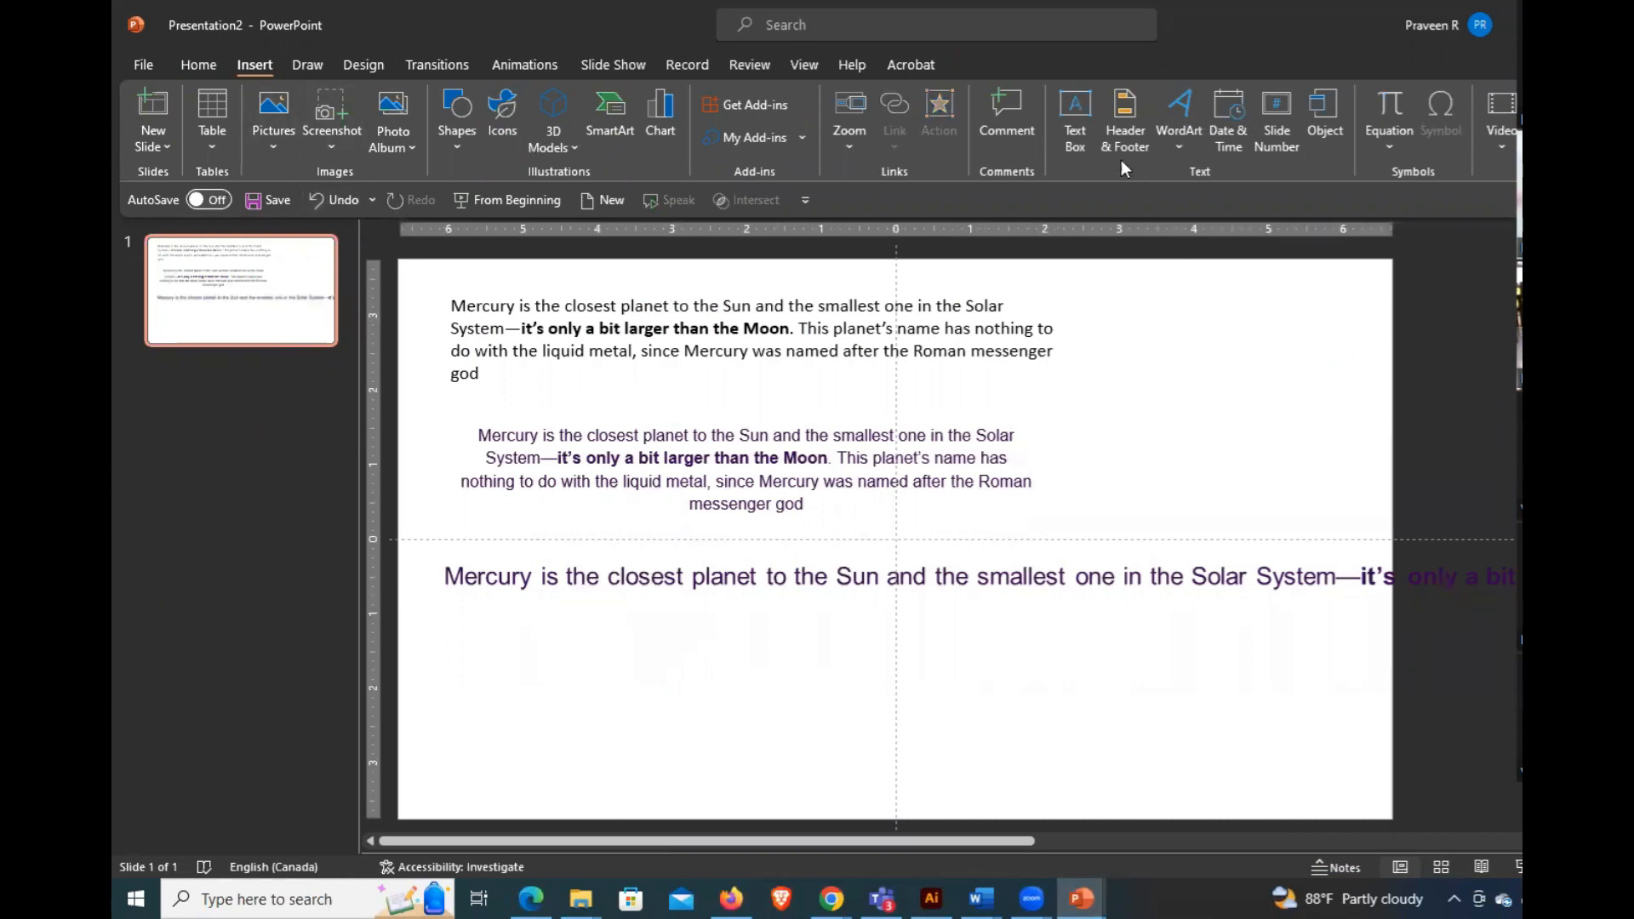
- Draw a fourth text box below the picture and preview pasting the paragraph with Keep Text Only
click(1075, 119)
drag(463, 623, 1077, 747)
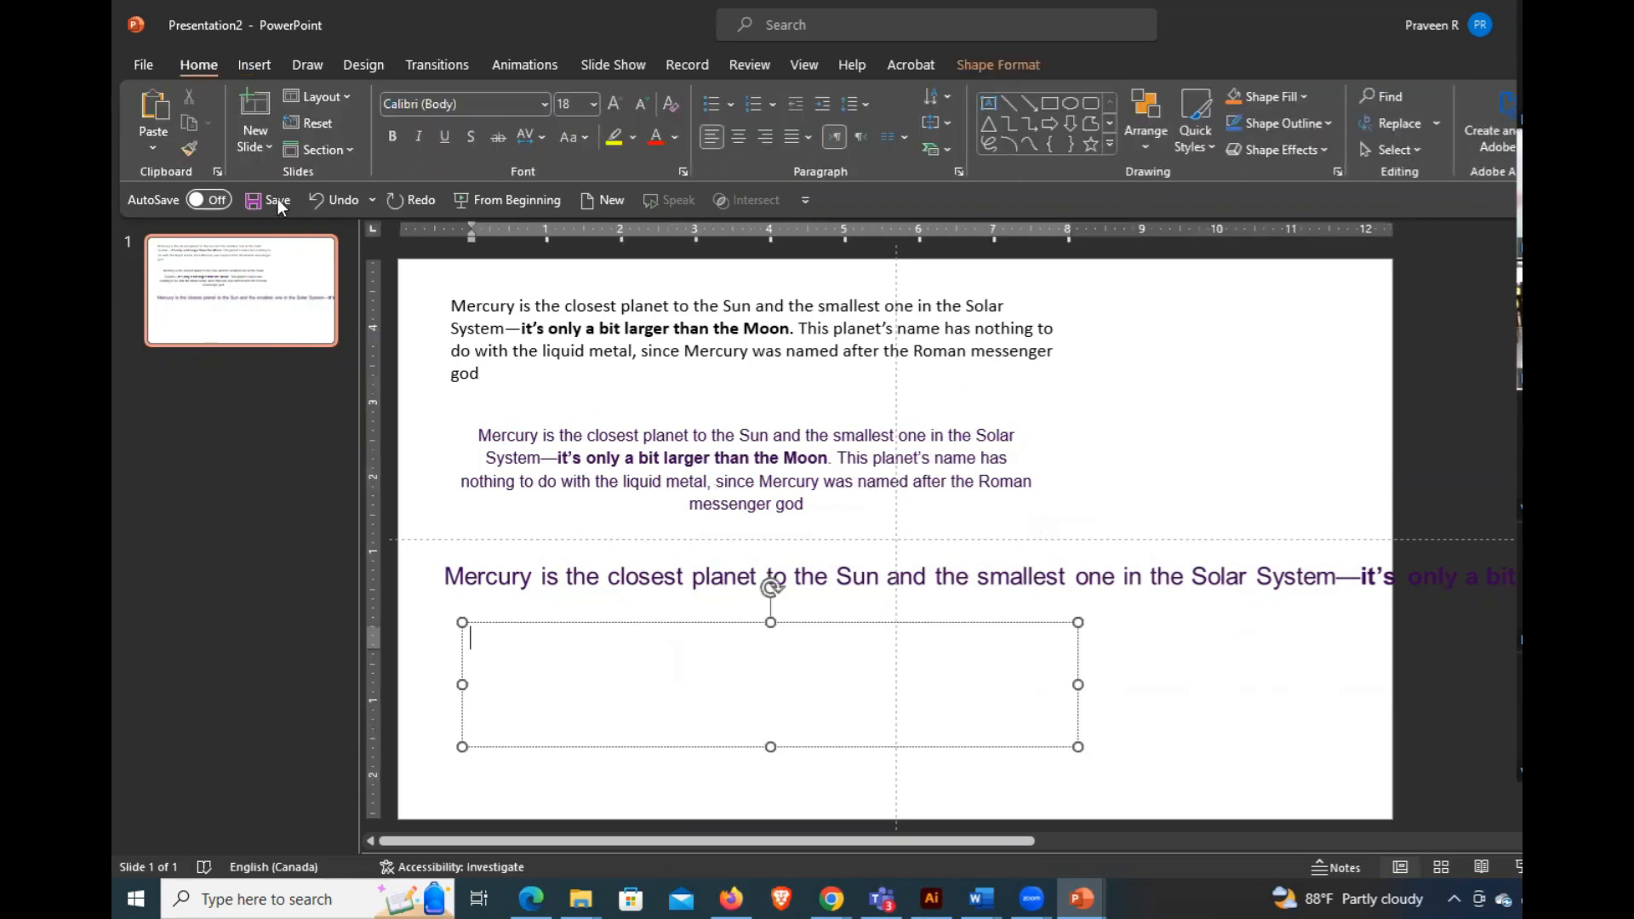
click(155, 150)
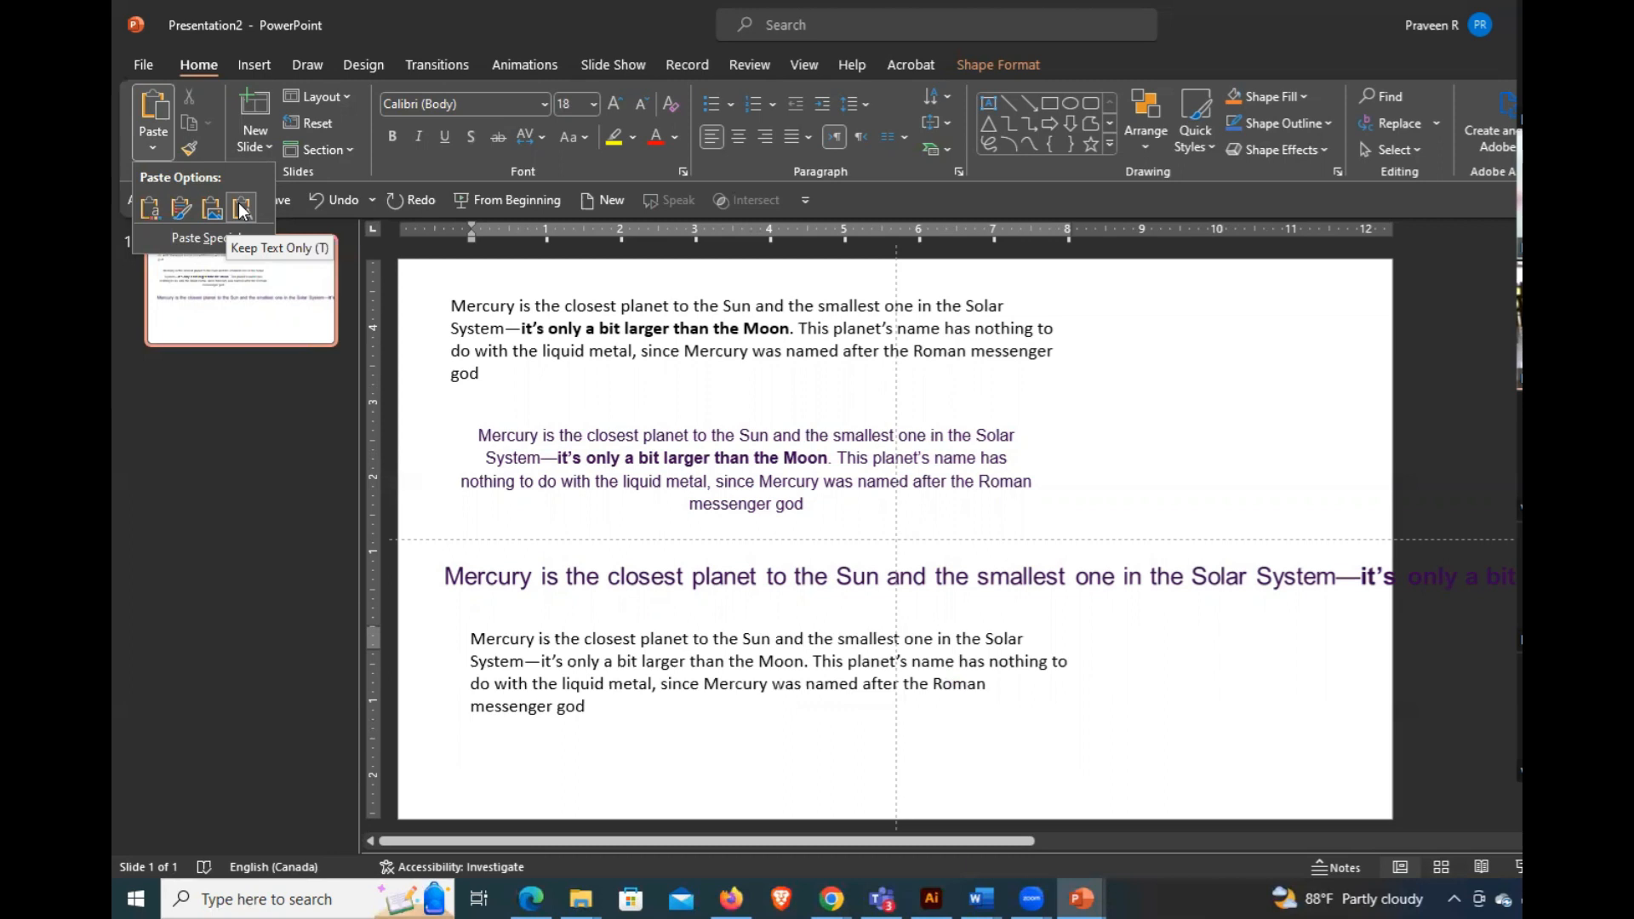
click(1411, 462)
click(1425, 450)
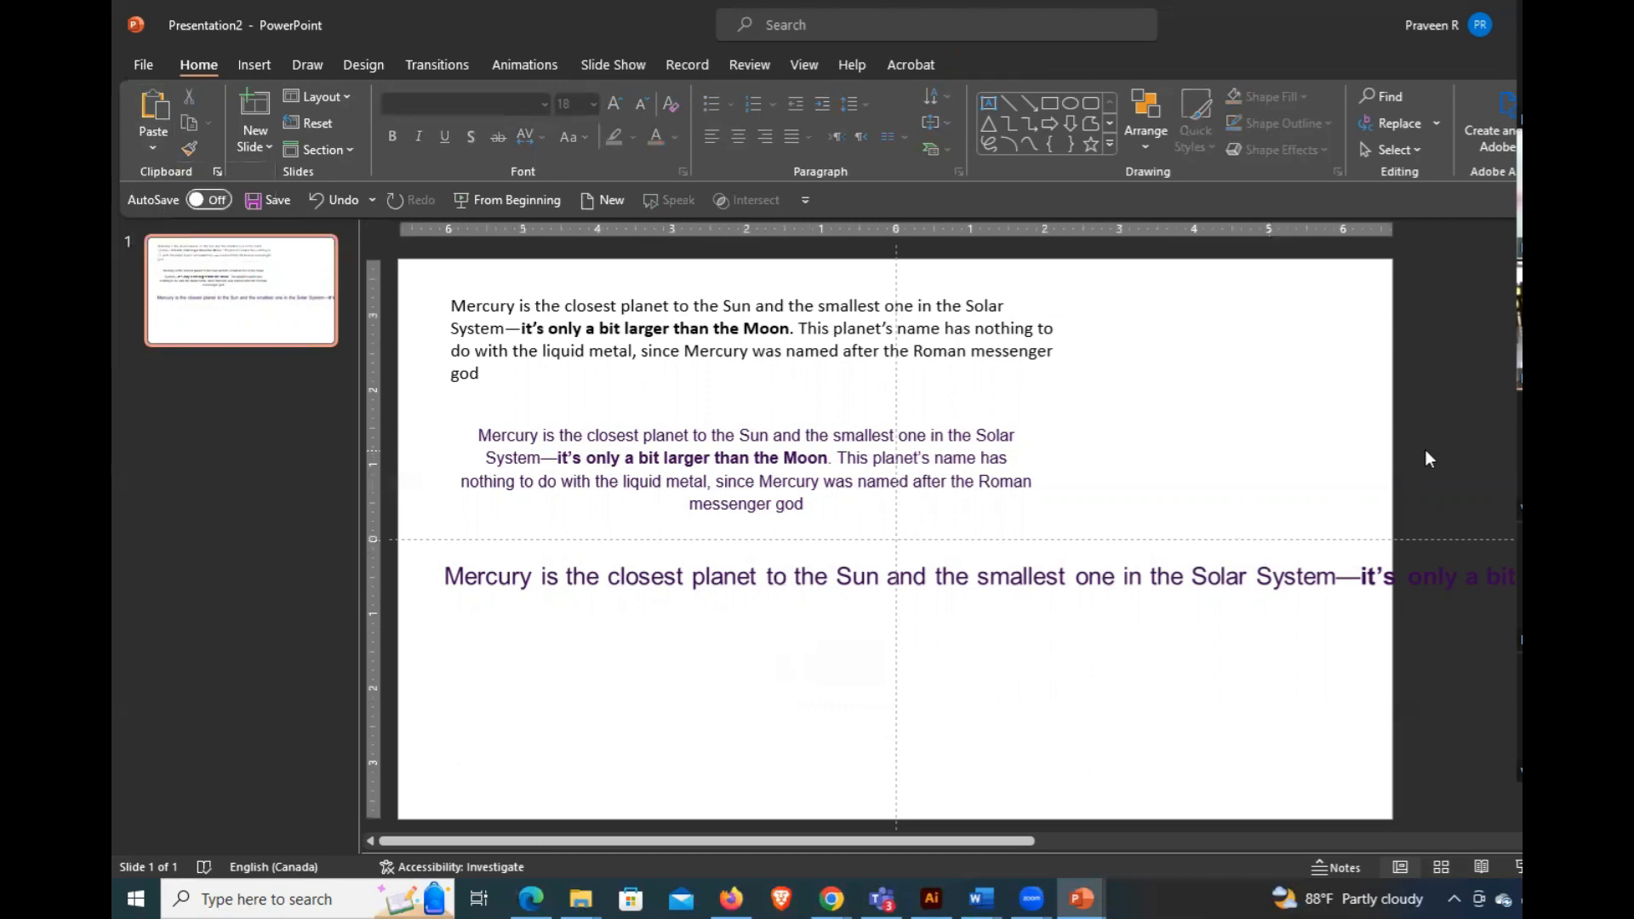
- Duplicate the slide containing the pasted paragraph examples
key(ctrl+d)
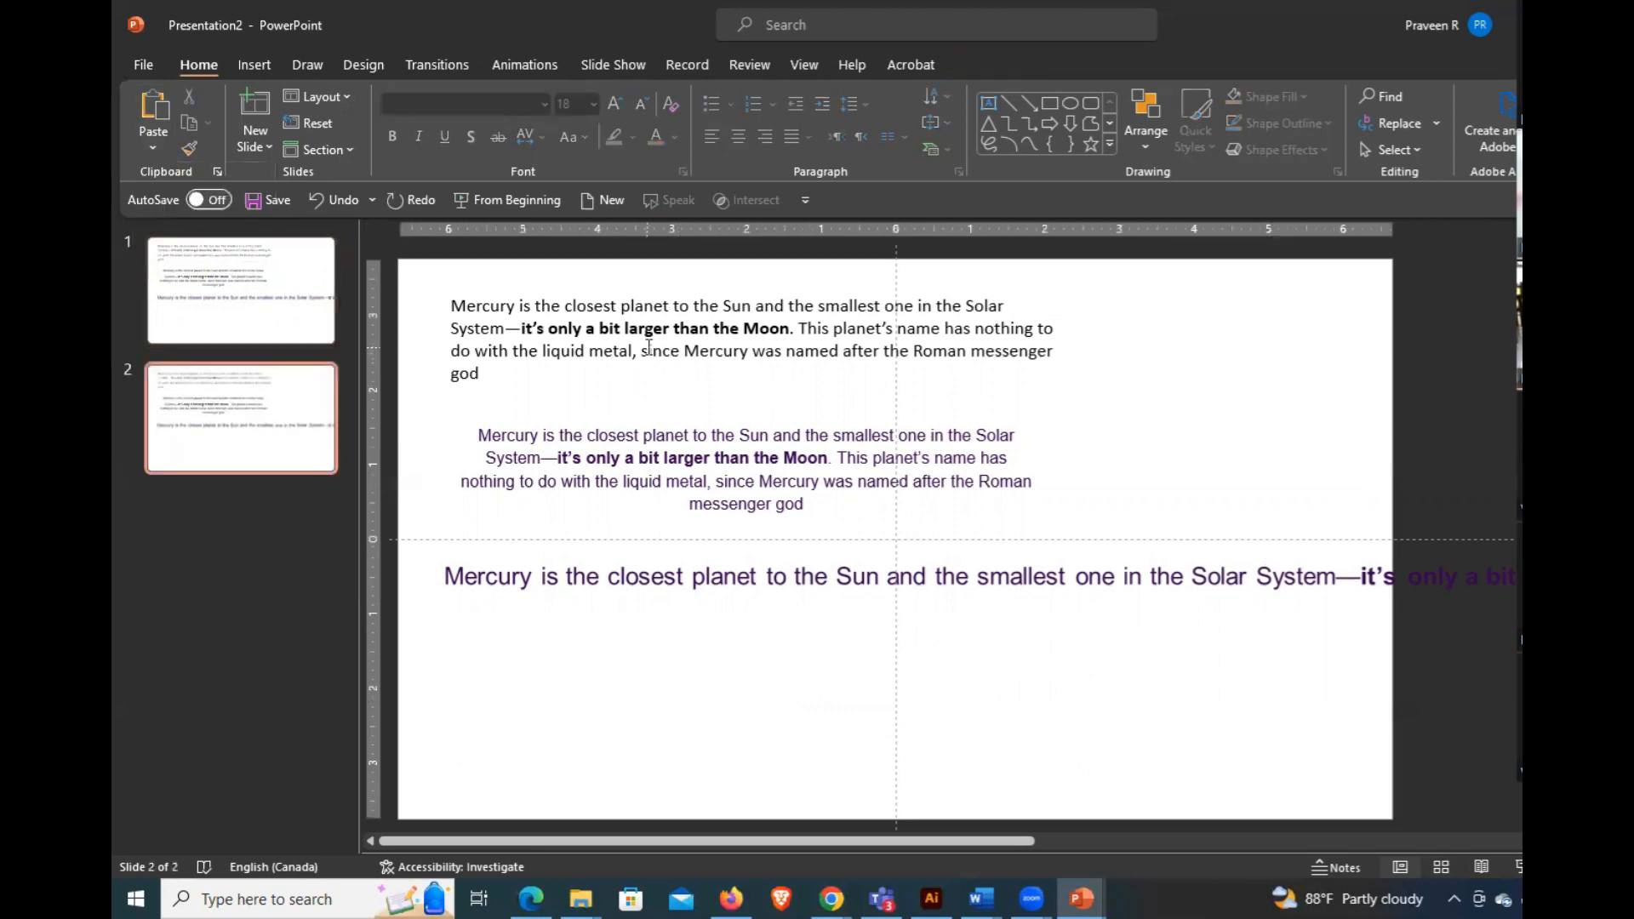
- Replace all text of the first Mercury paragraph on slide 2 with "1."
click(646, 355)
scroll(851, 446, up, 3)
key(ctrl+a)
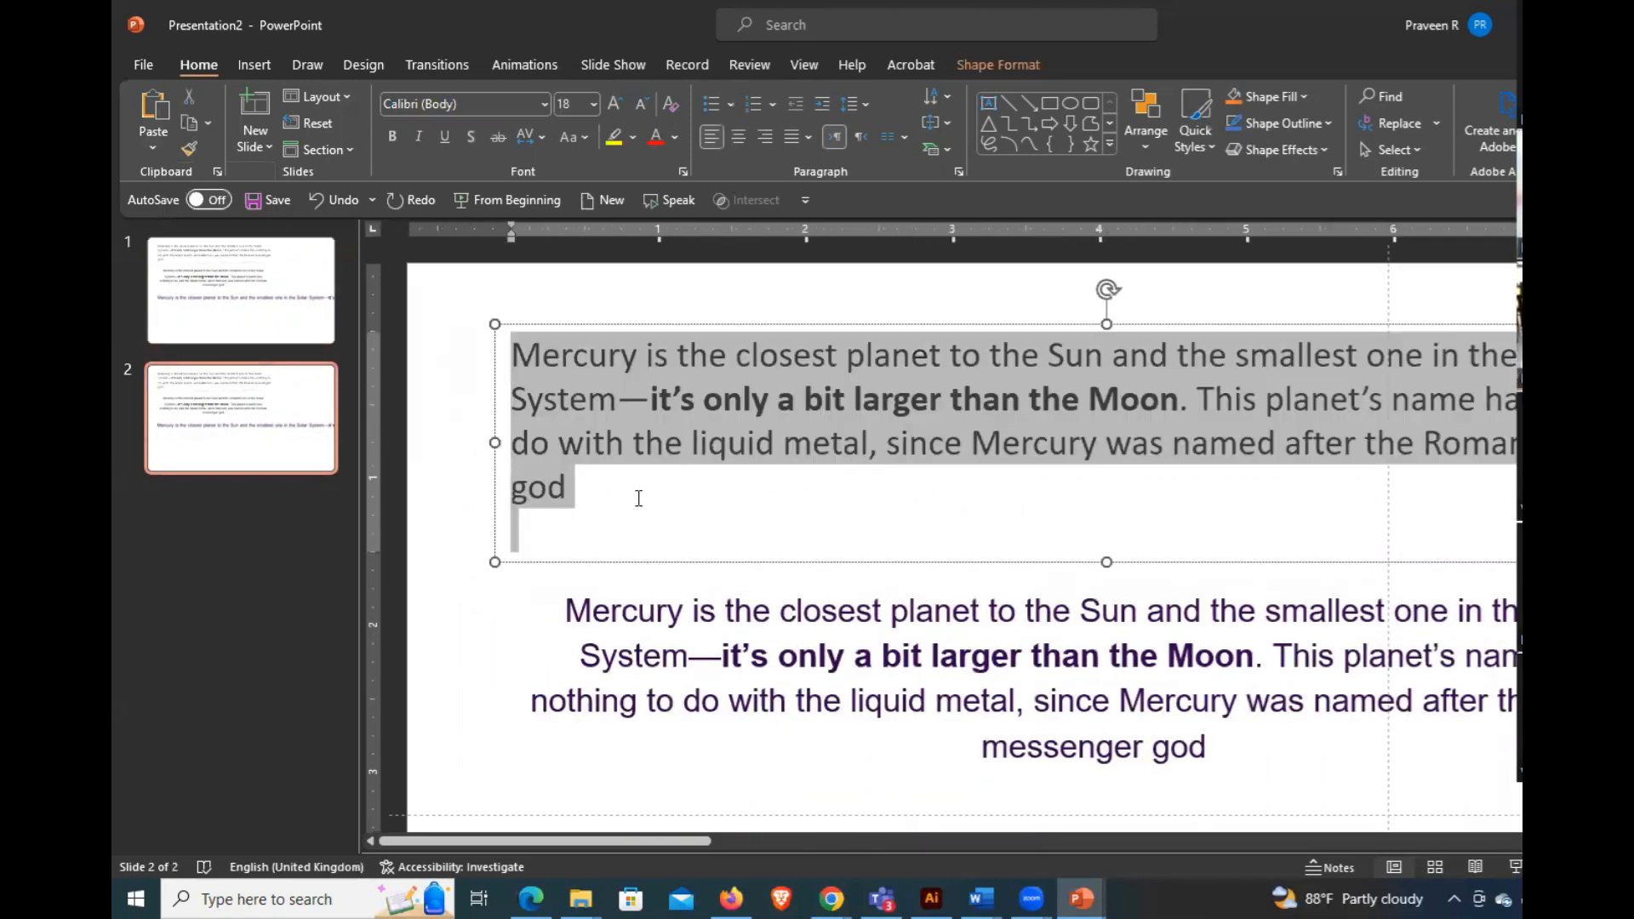
text(1.)
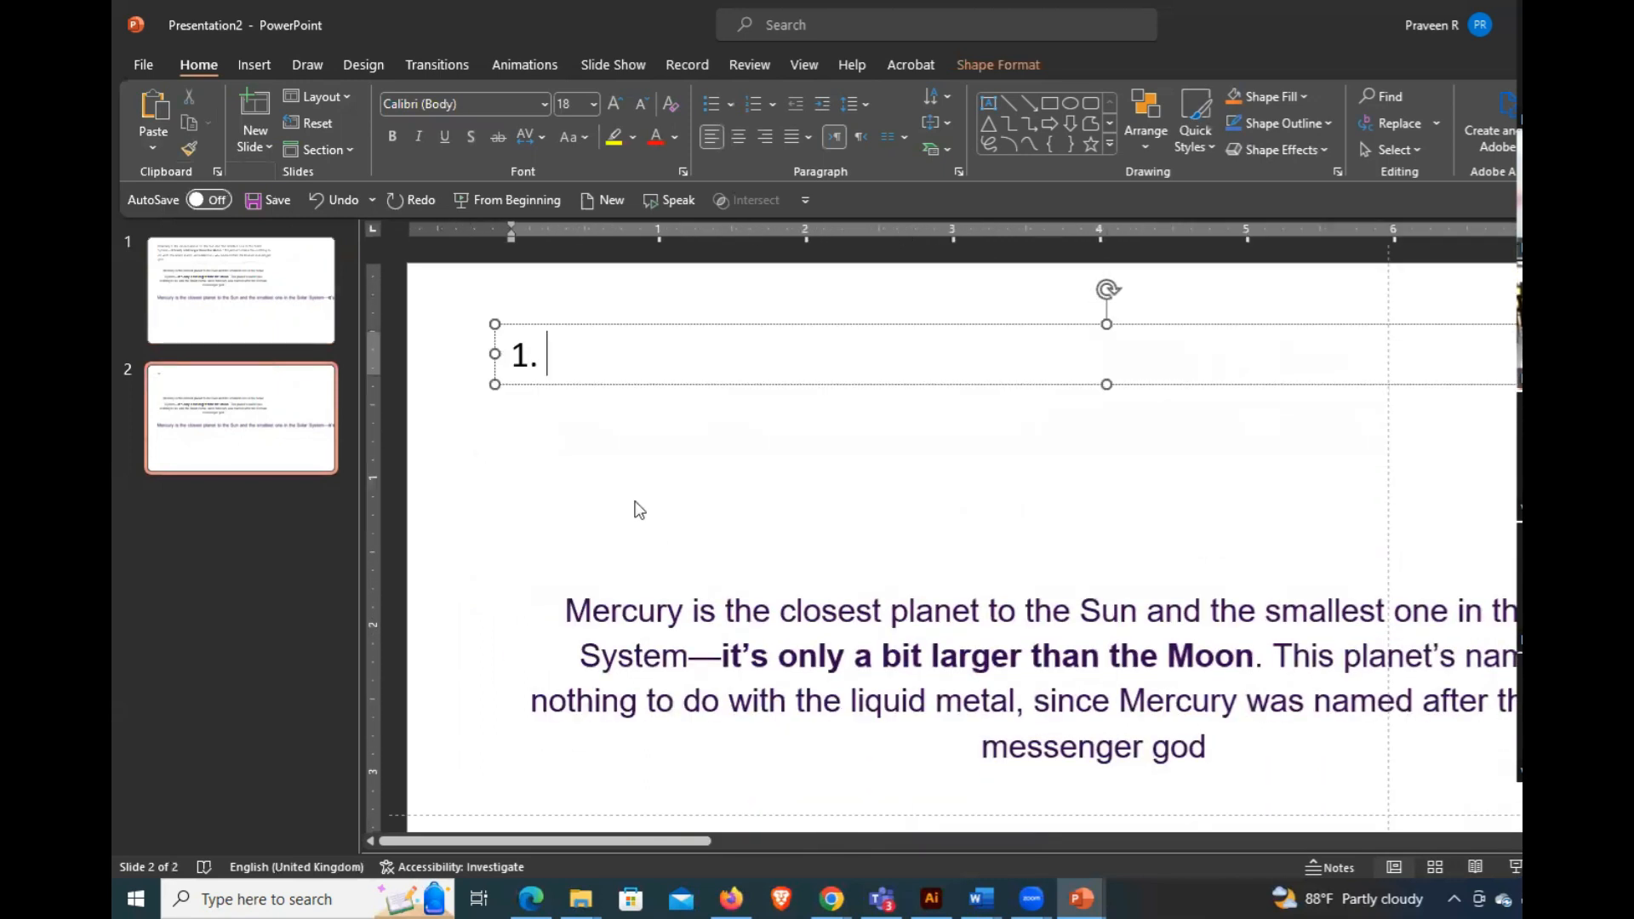
key(BackSpace)
- Set the font of the "1." text to Algerian and open the list of font sizes for it
key(ctrl+a)
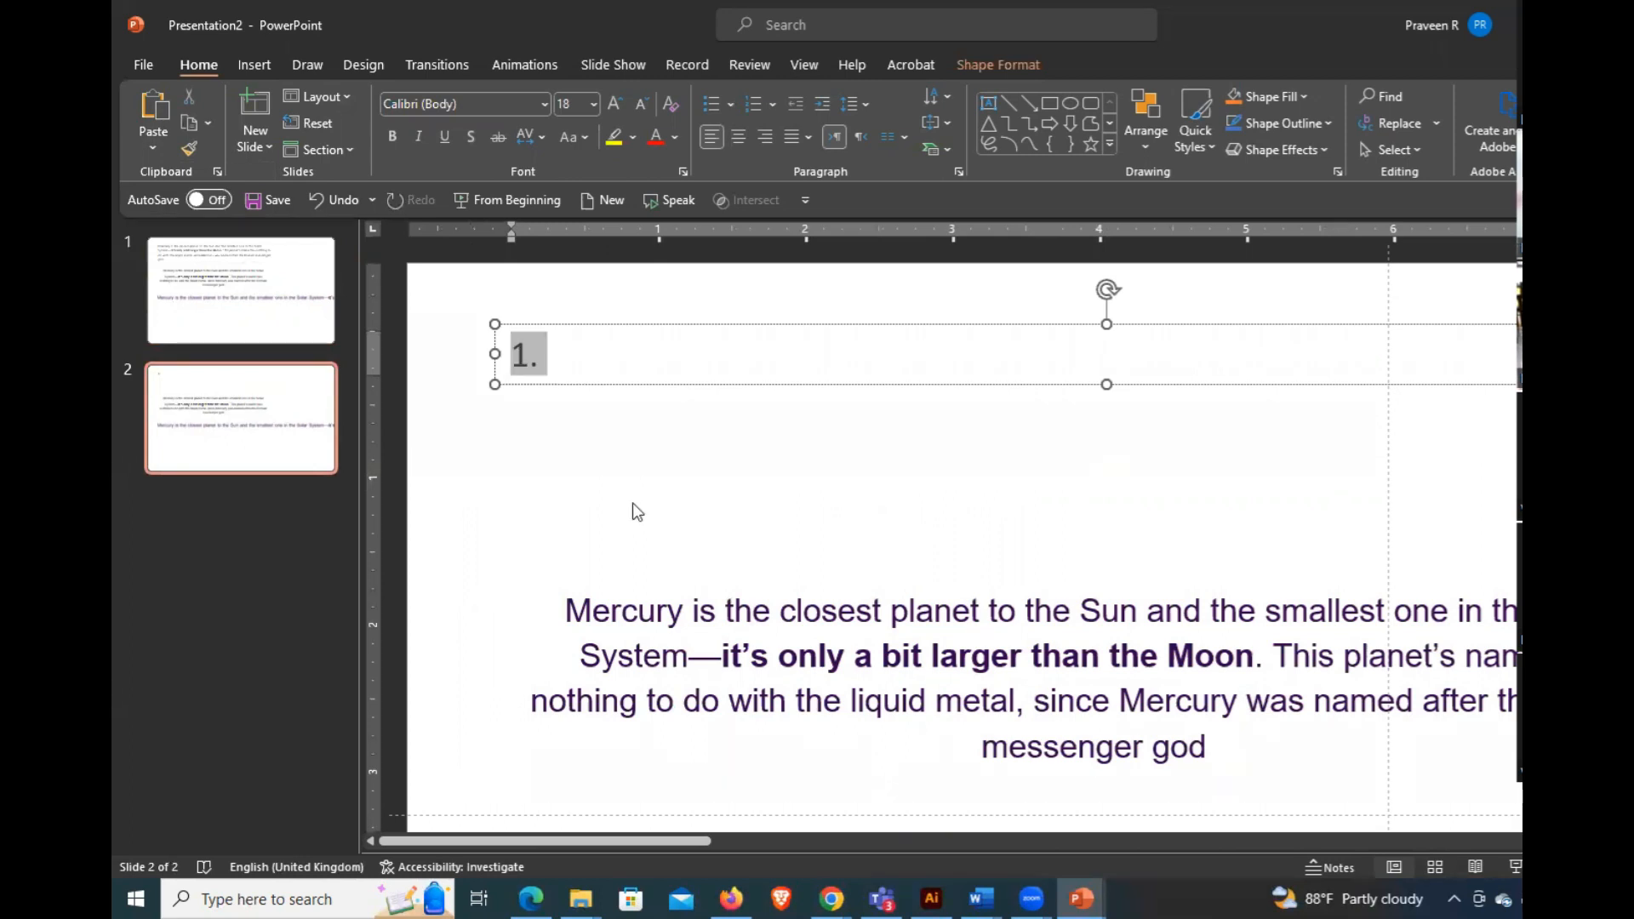
click(482, 103)
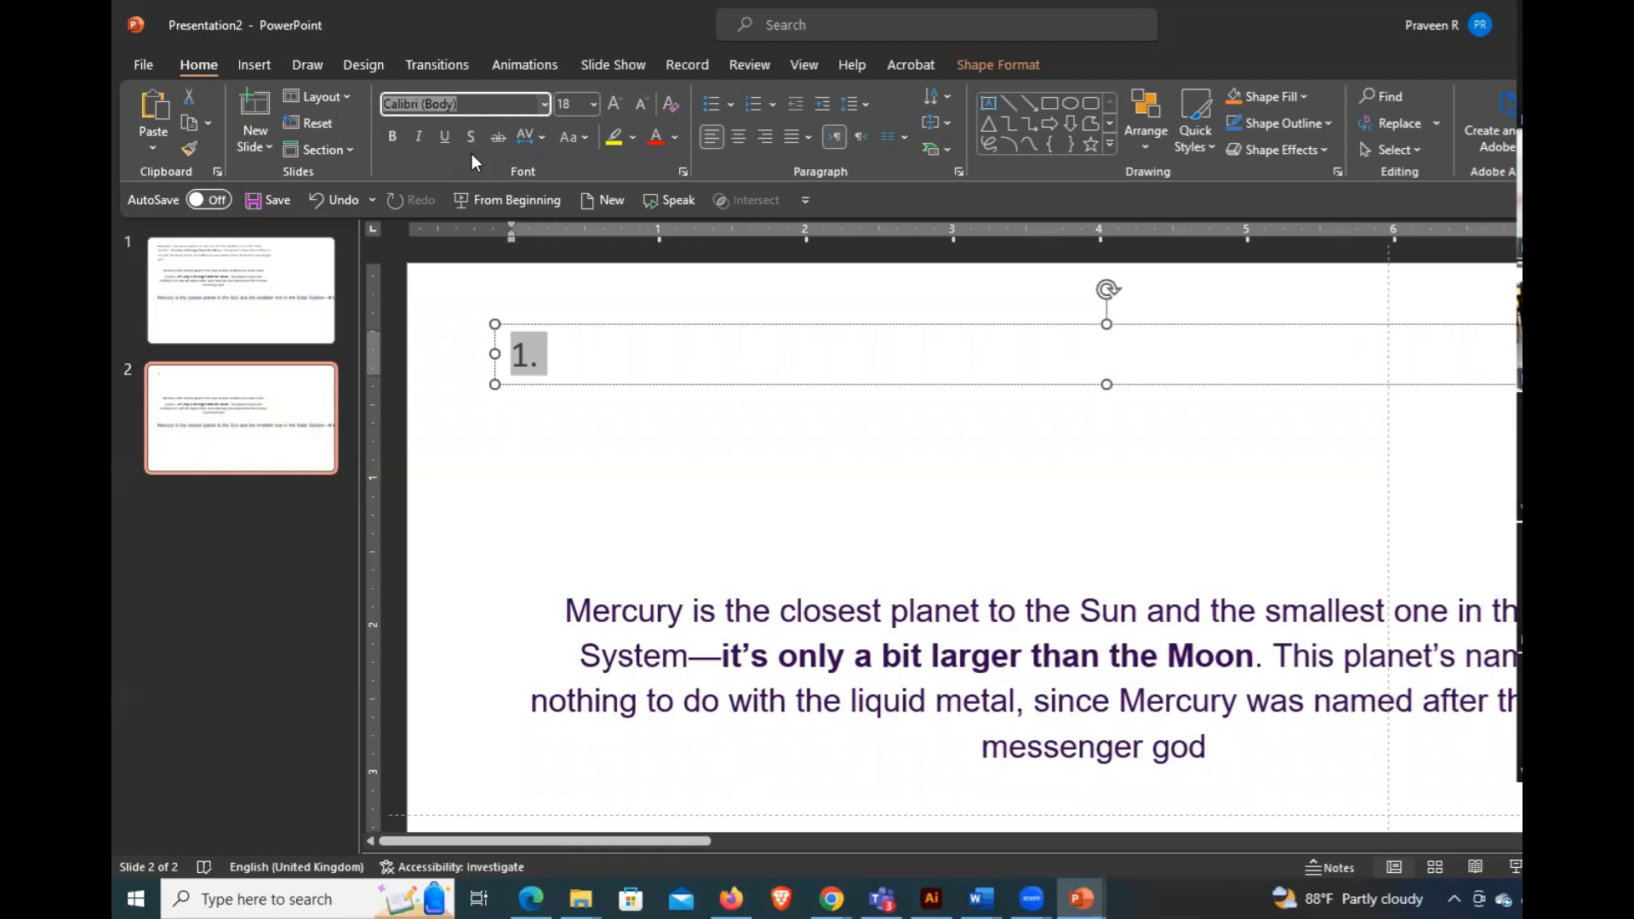
click(545, 104)
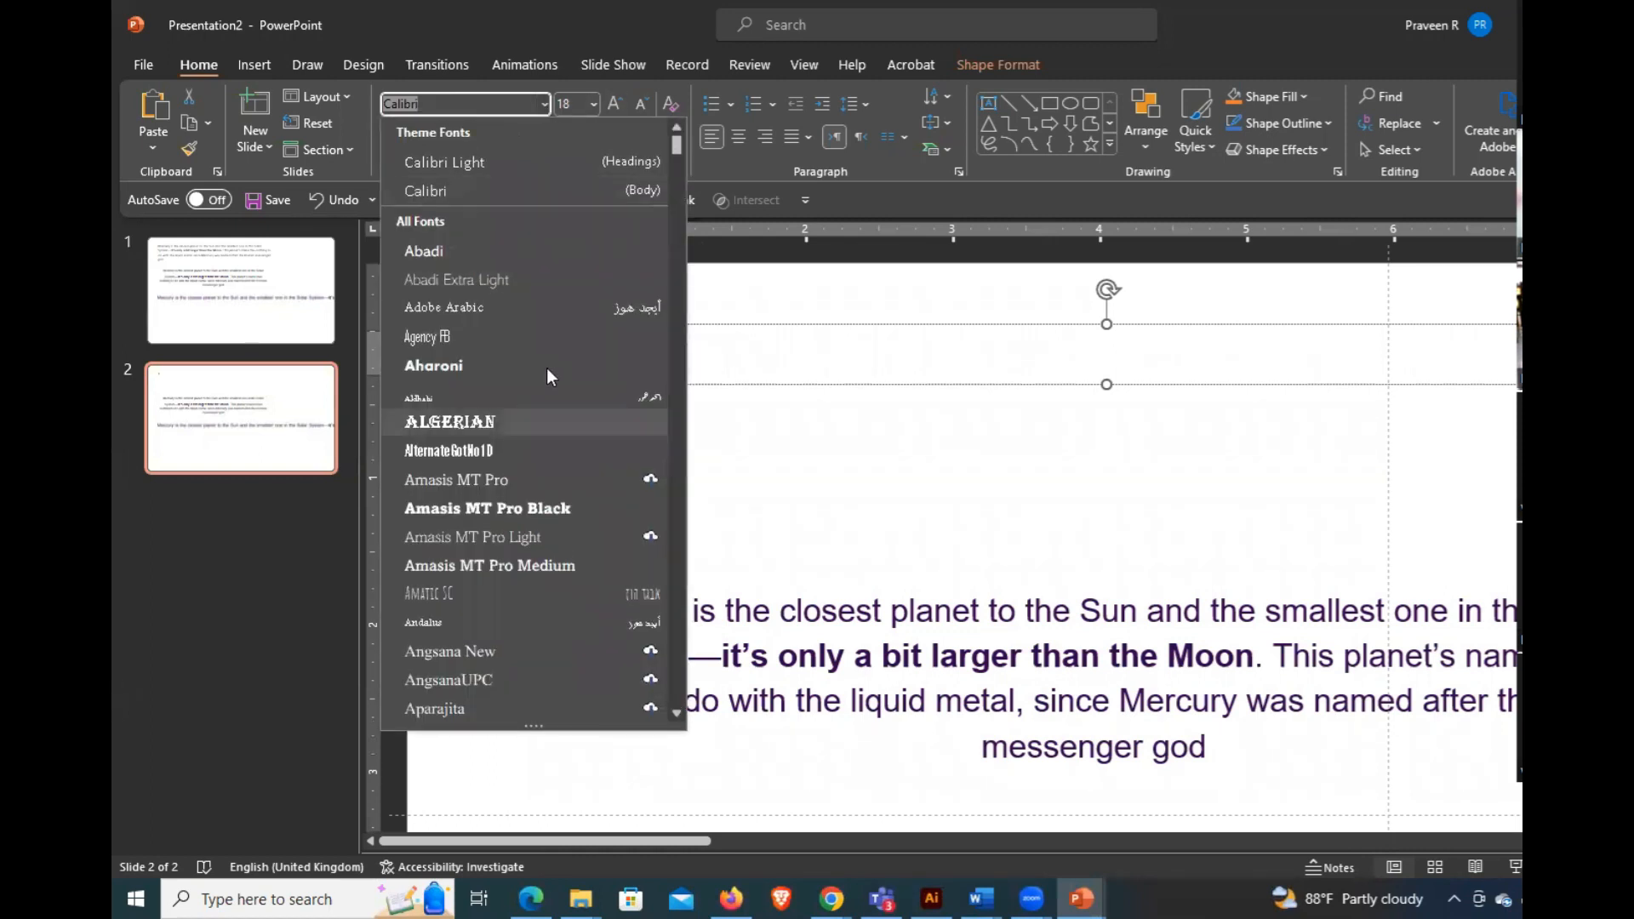
click(452, 423)
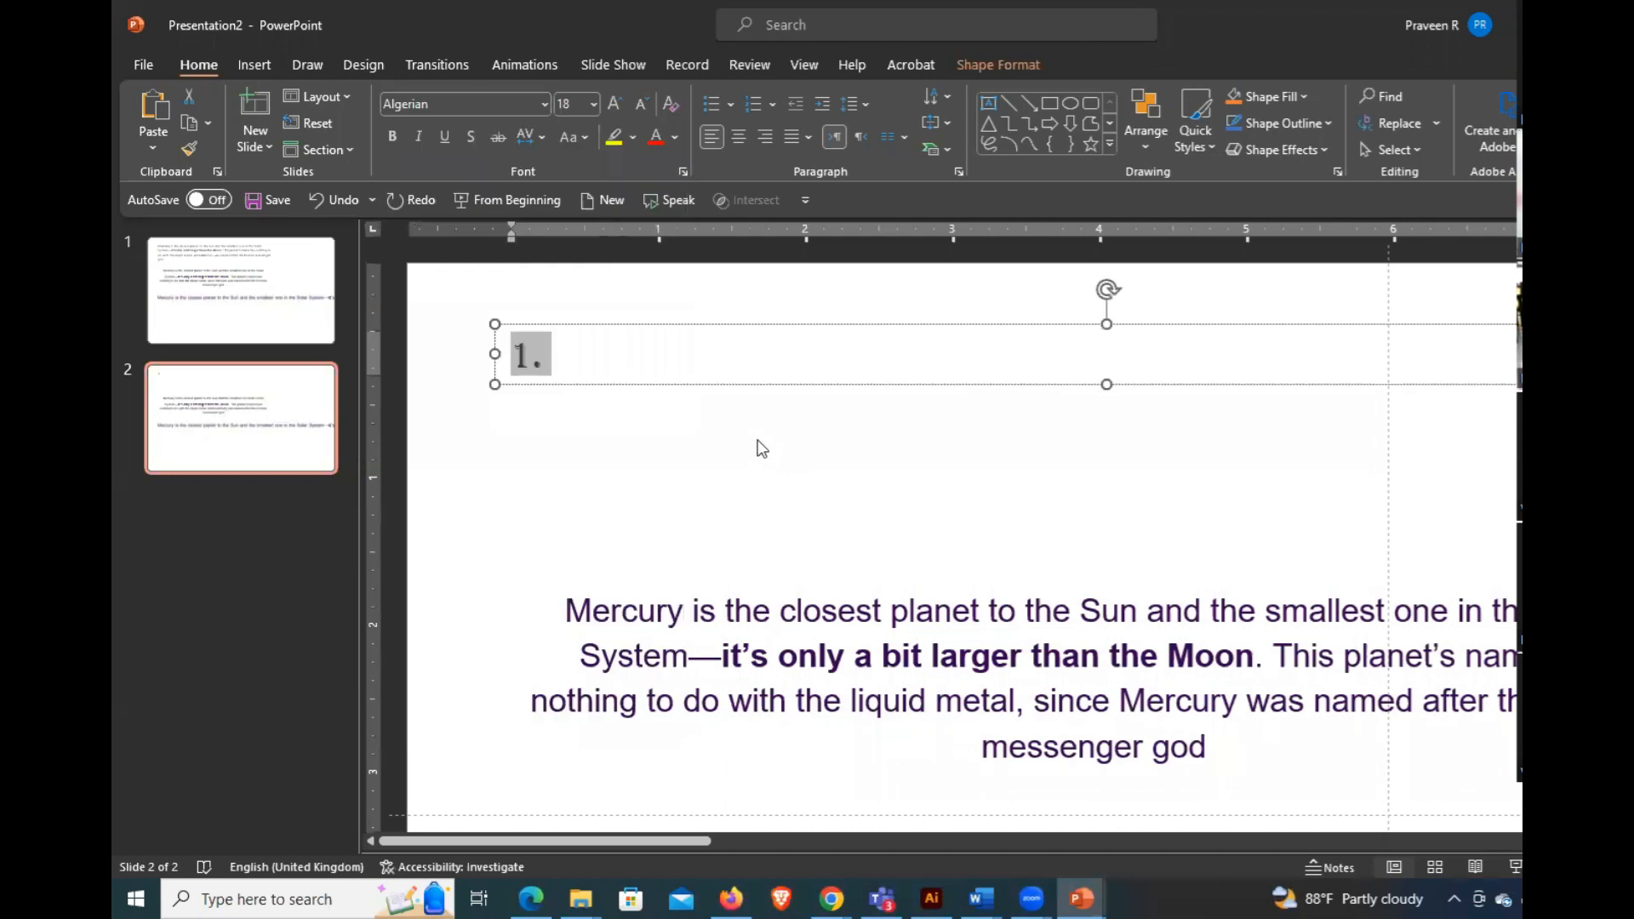
click(594, 103)
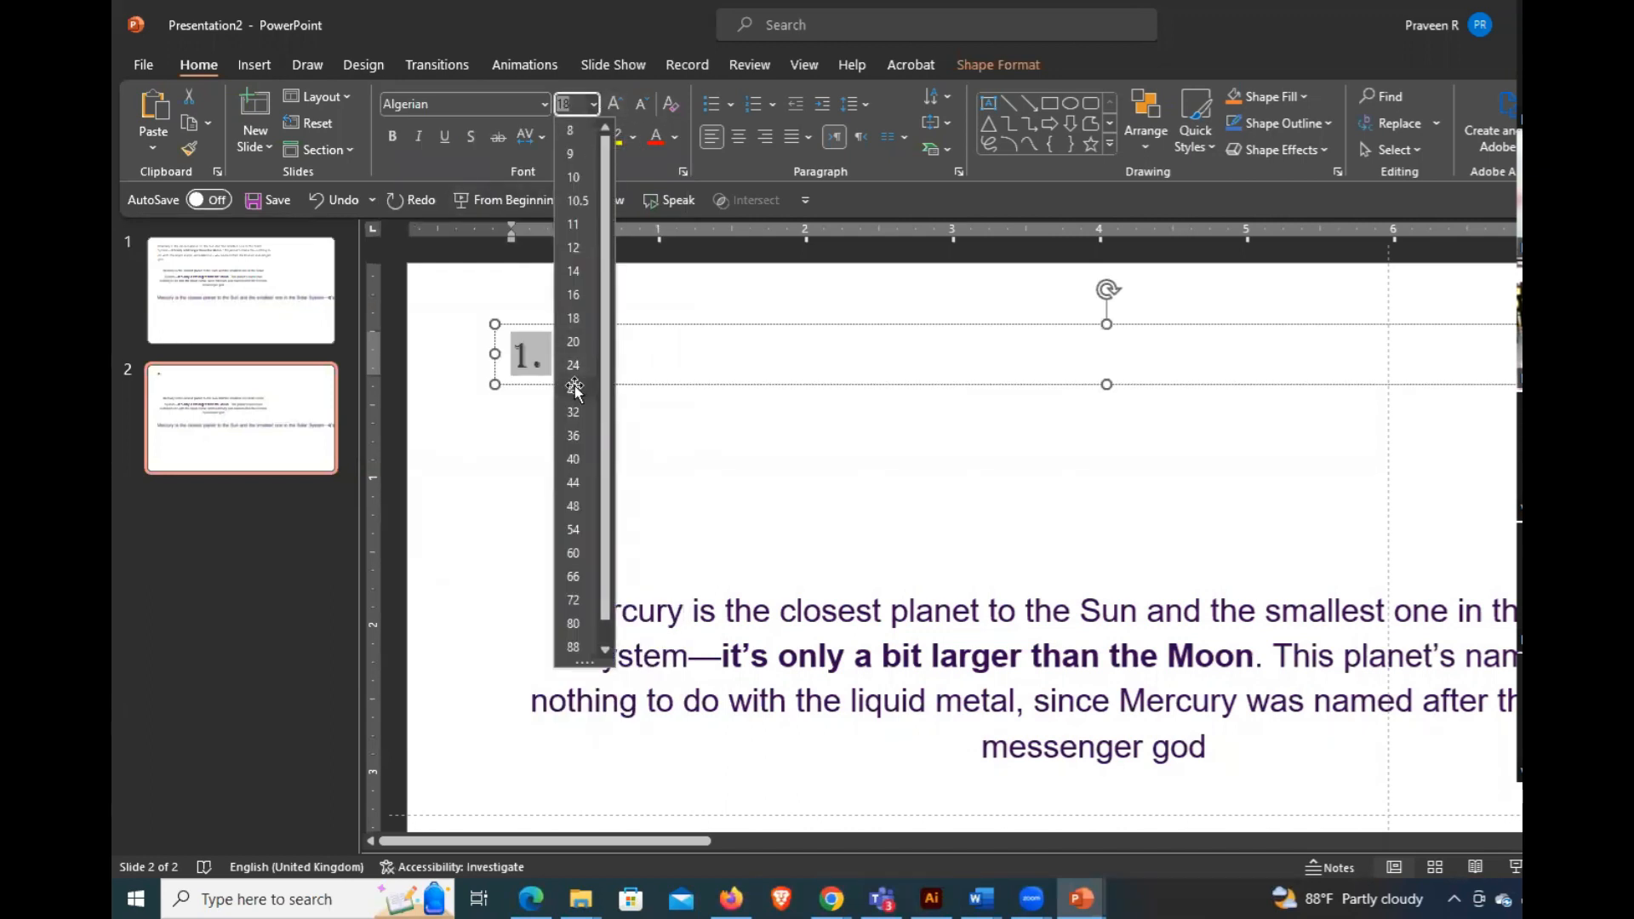